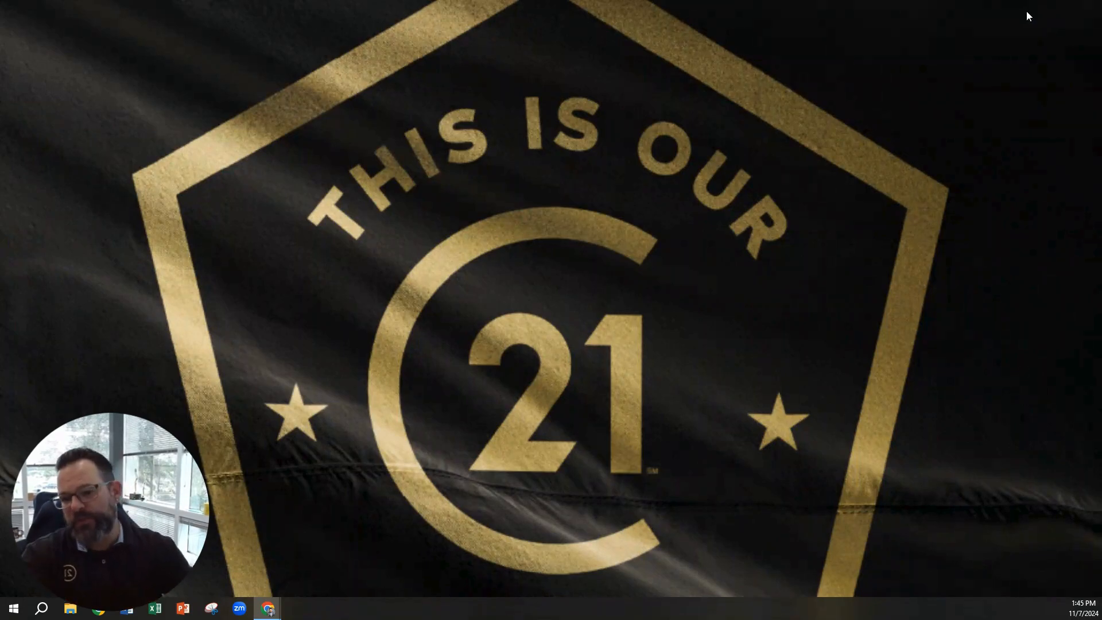
Switch to the website admin browser window, close the extra tab, reopen the public site in a new tab and return to the admin page
mouse_move(268, 609)
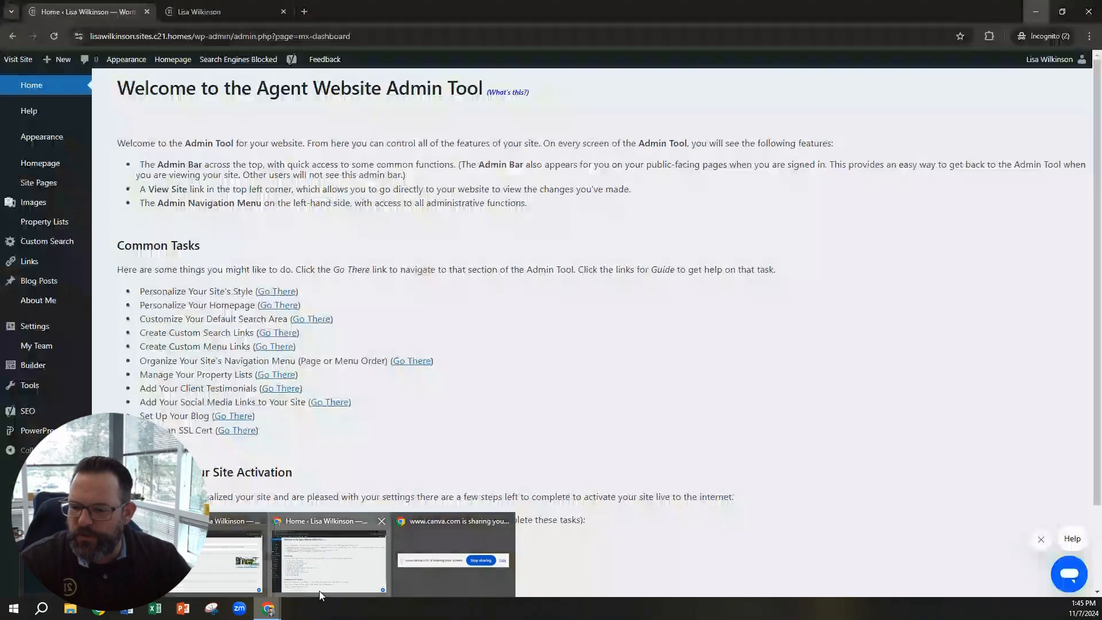
click(319, 591)
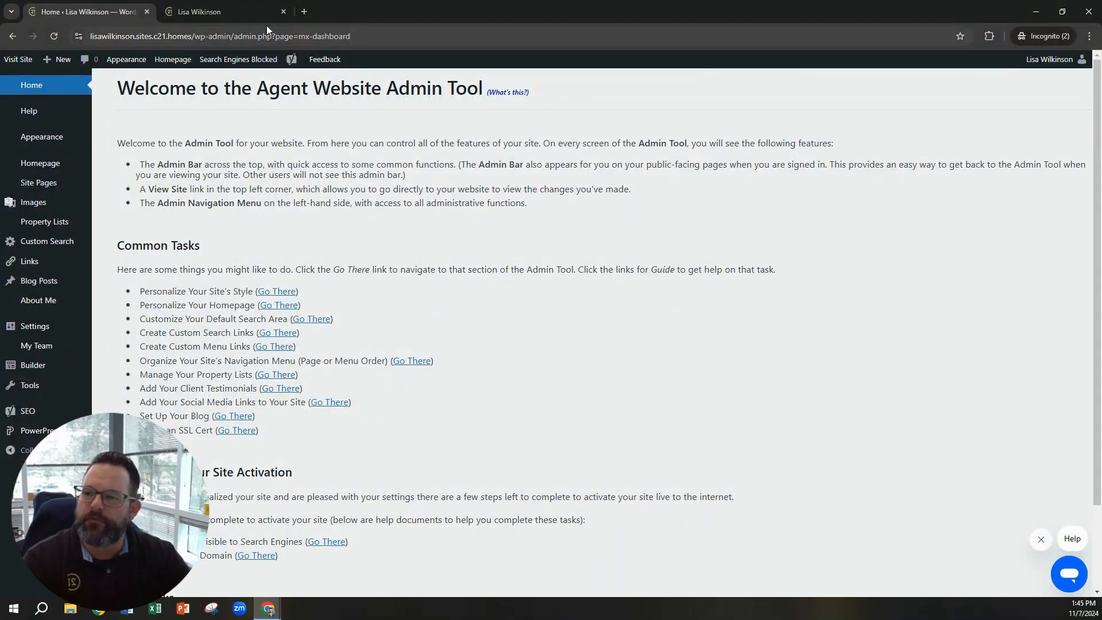
click(284, 12)
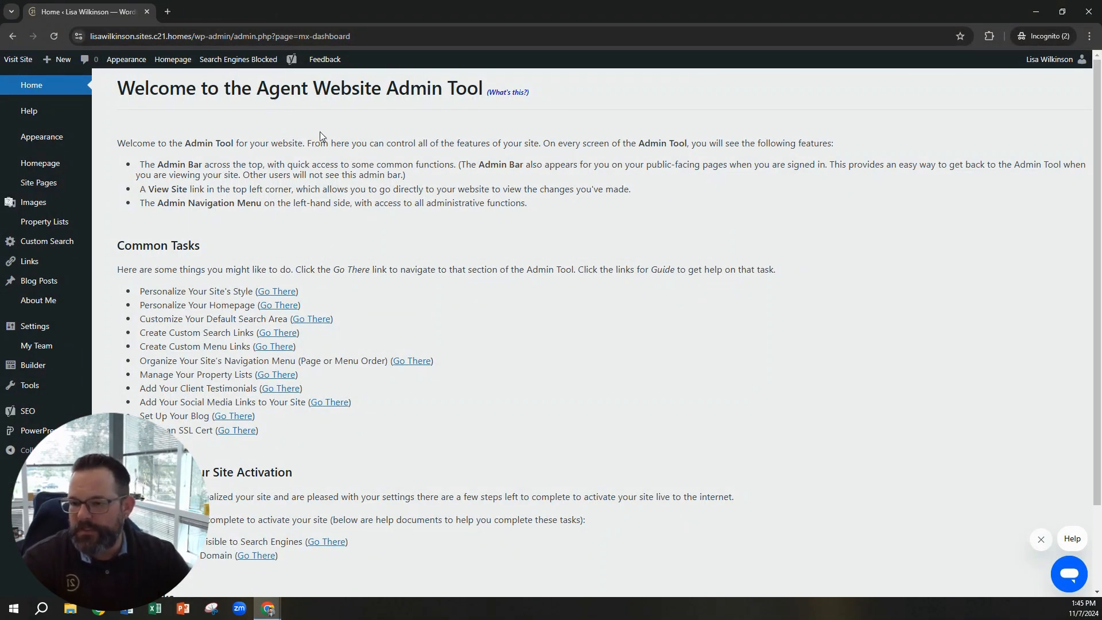
click(19, 64)
click(101, 12)
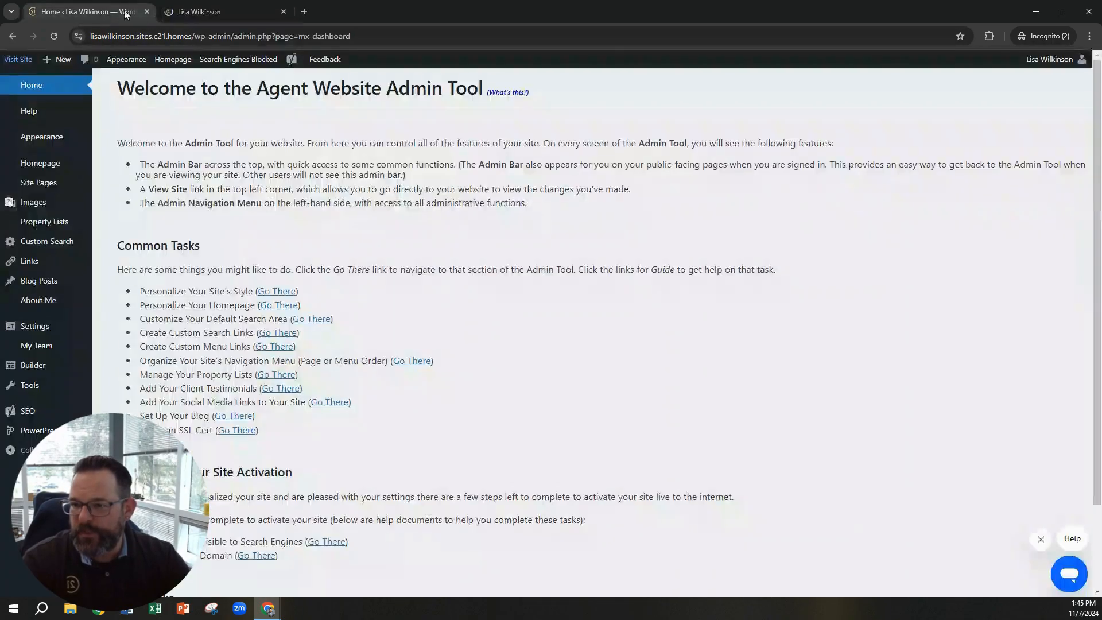
click(188, 11)
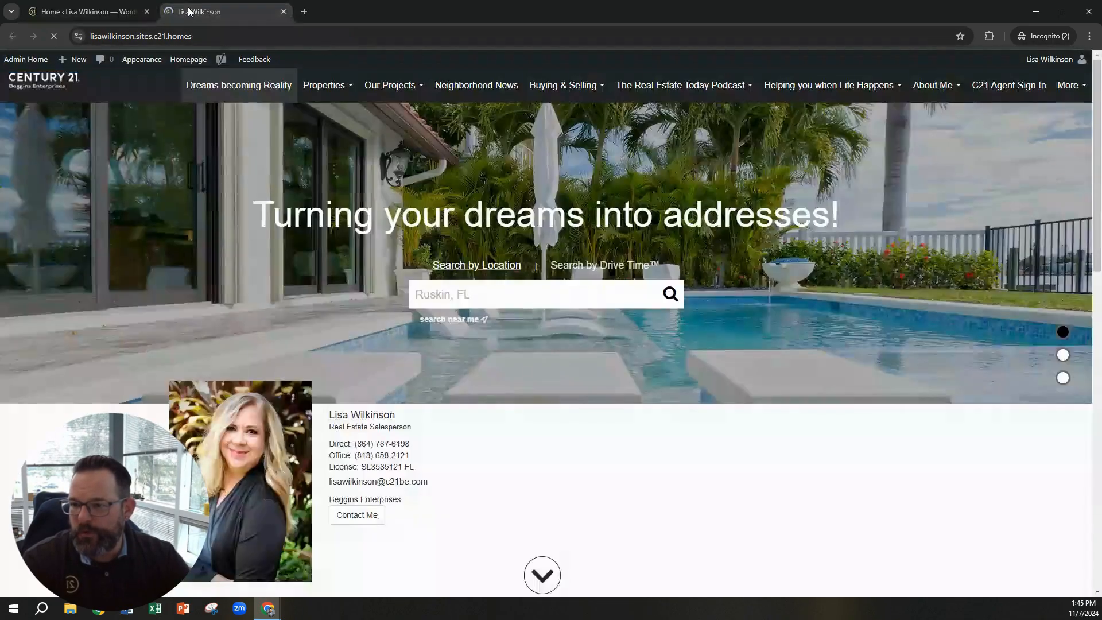
click(83, 14)
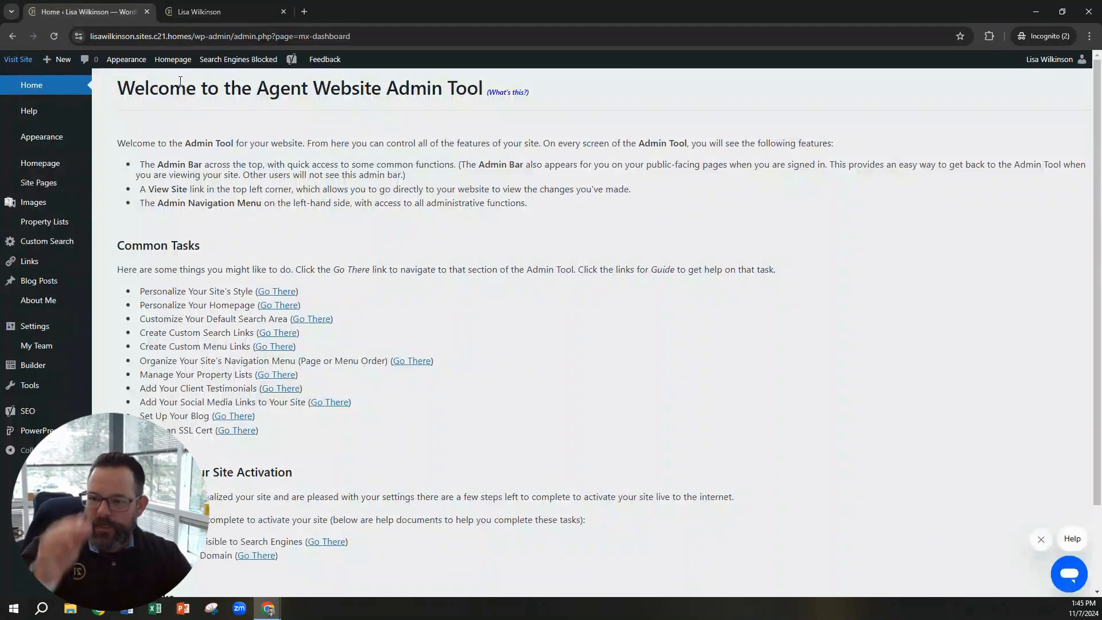
Open the Homepage settings and locate the Featured Properties and Custom Search modules
click(56, 165)
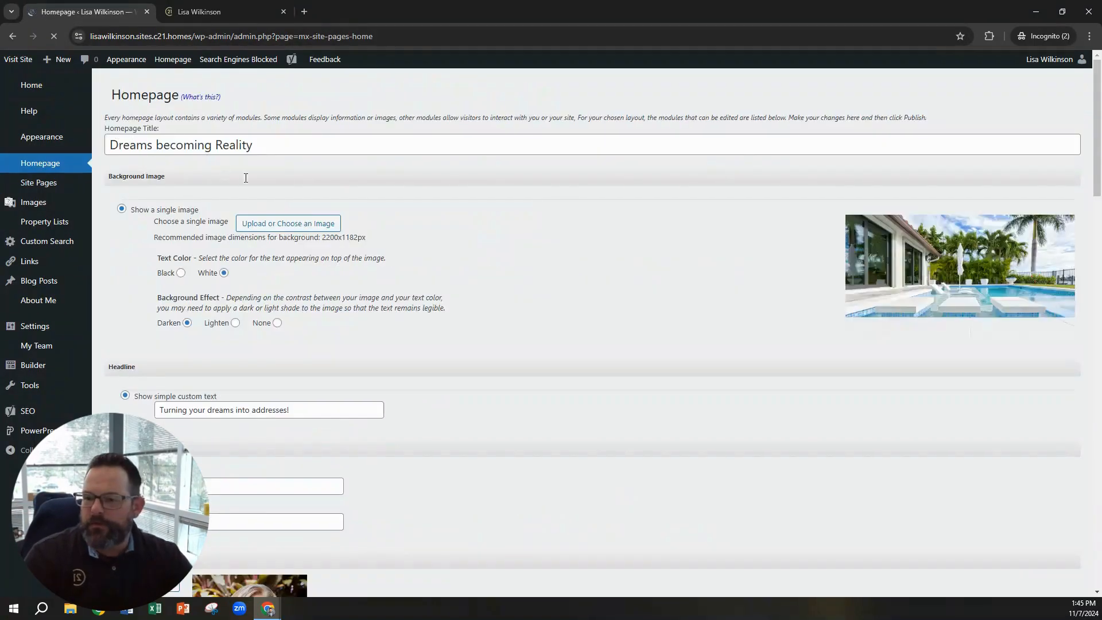
scroll(446, 299, down, 15)
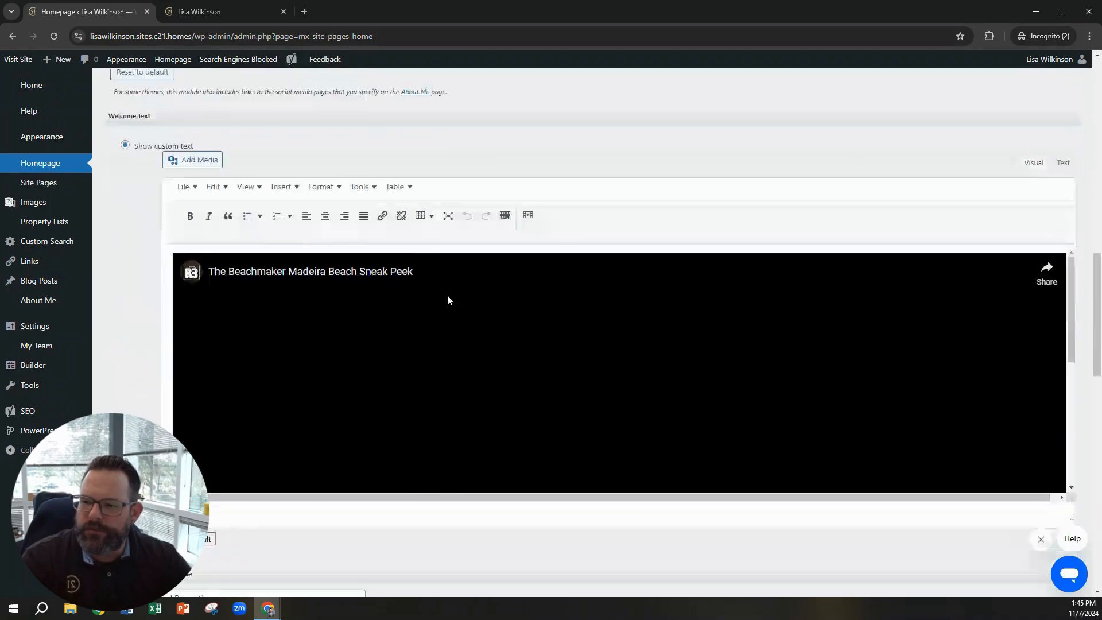
scroll(448, 298, down, 7)
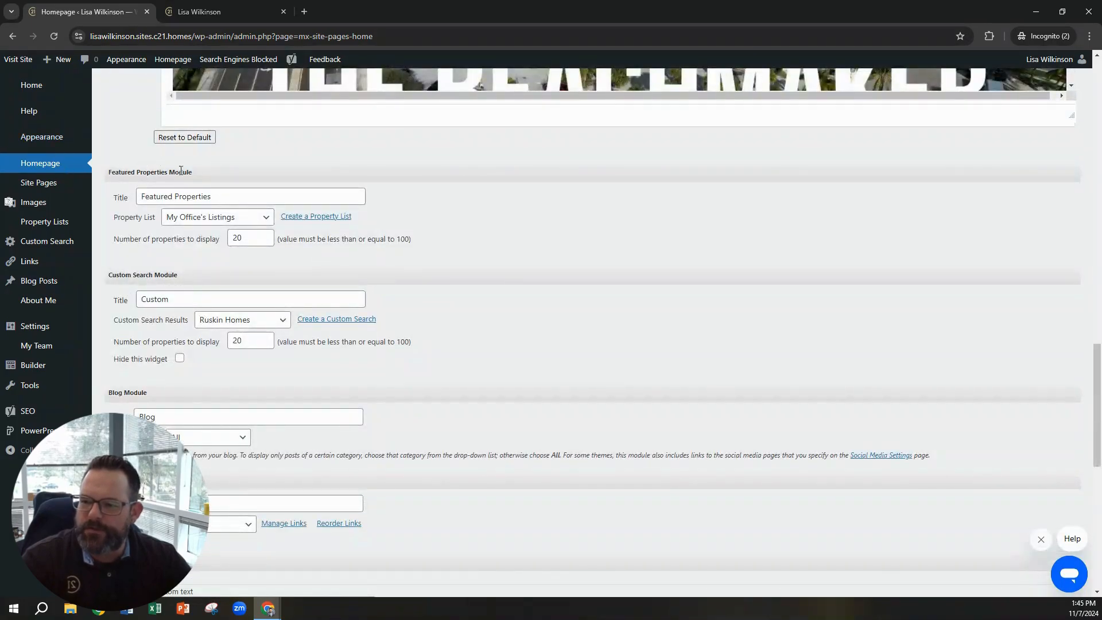
drag(202, 174, 93, 169)
click(117, 242)
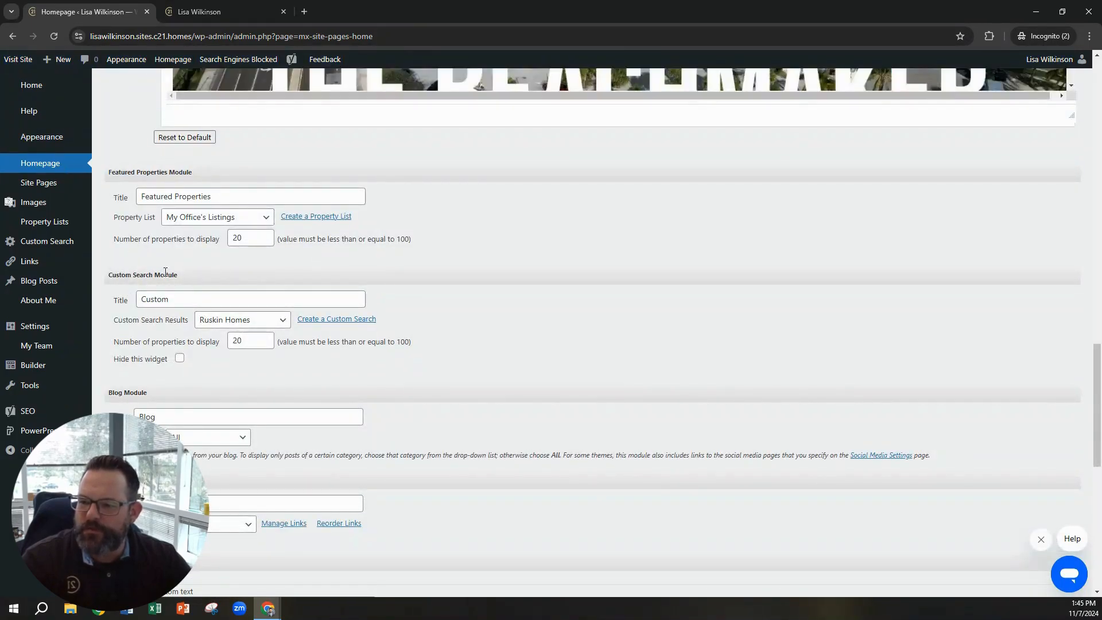
drag(174, 274, 117, 263)
click(117, 263)
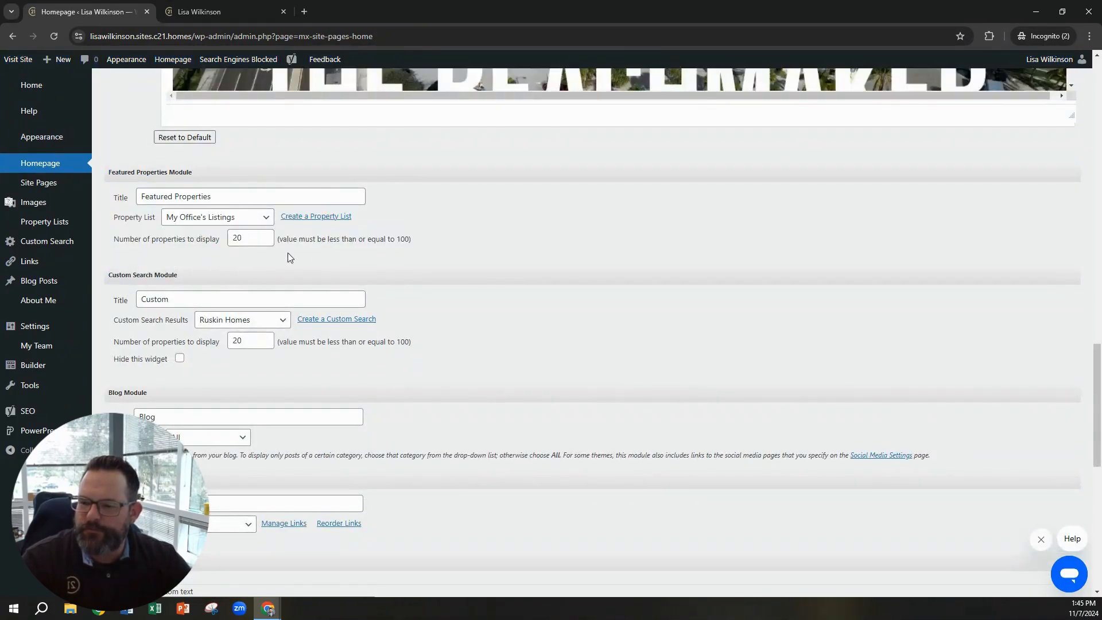
Set the Featured Properties module's property list to Featured Properties and publish the homepage changes
click(270, 219)
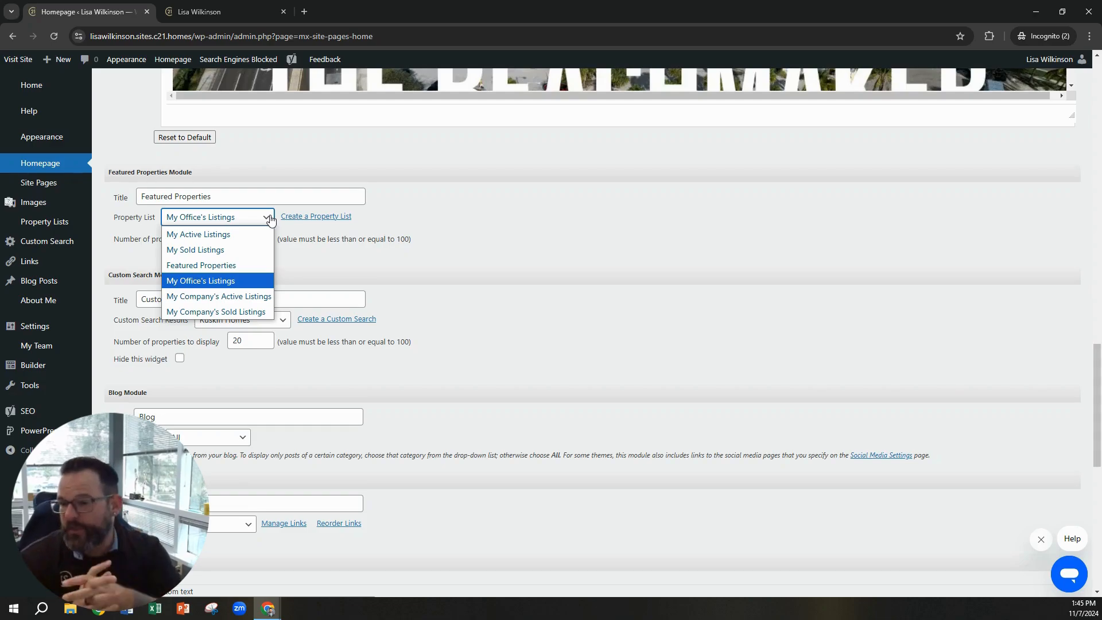
click(241, 235)
click(247, 219)
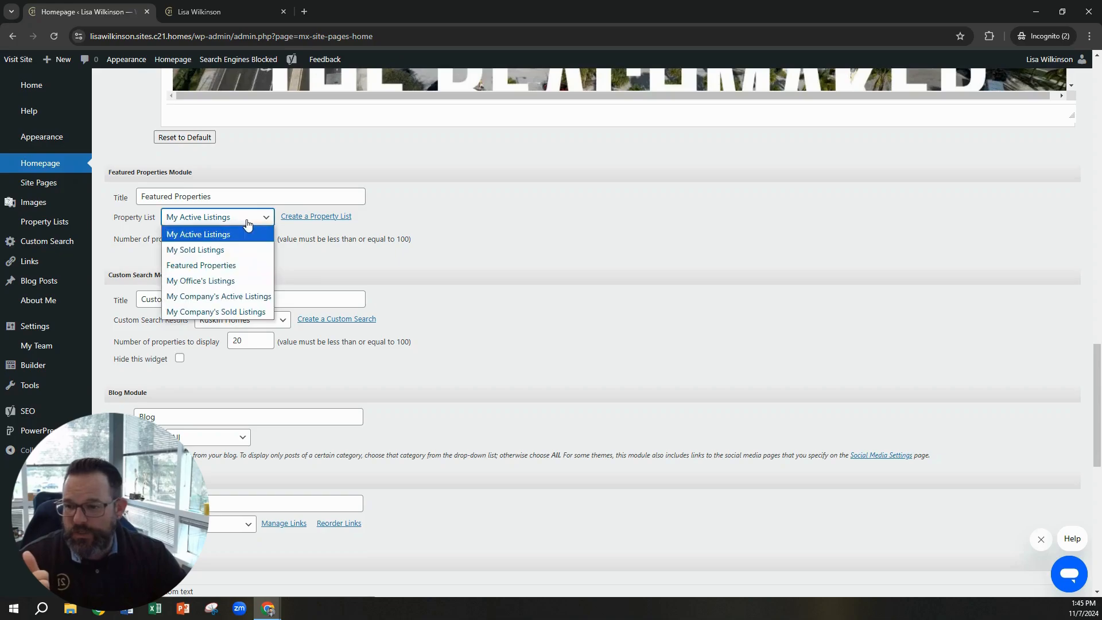
click(217, 265)
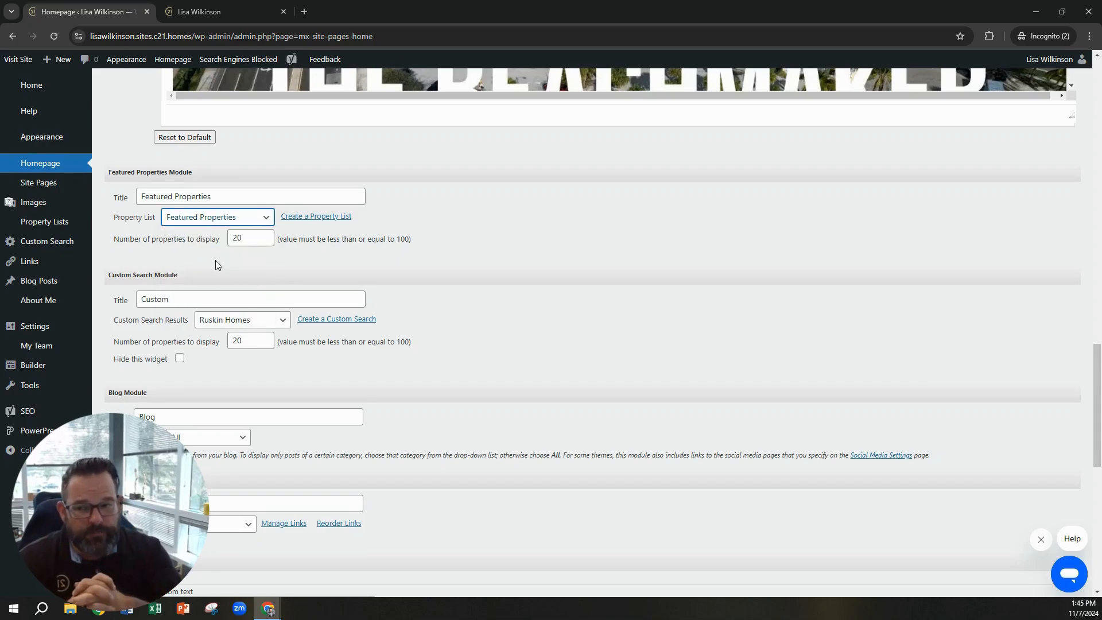
click(243, 253)
scroll(194, 248, down, 7)
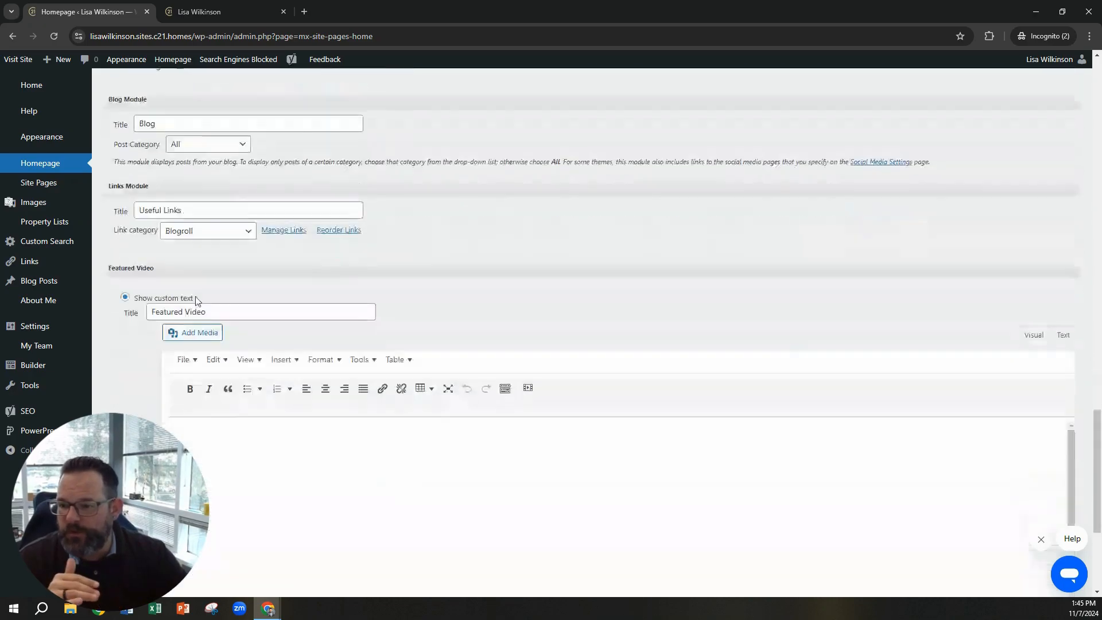
scroll(603, 322, down, 1)
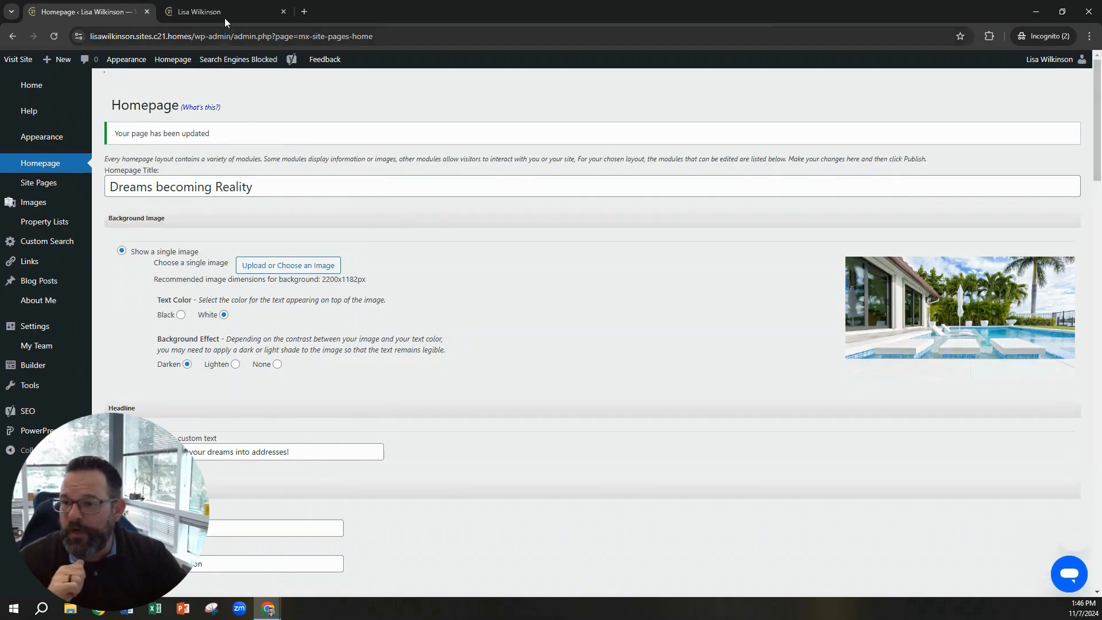
Reload the public site and check the property modules on its homepage, then return to the Homepage settings
click(226, 8)
click(51, 37)
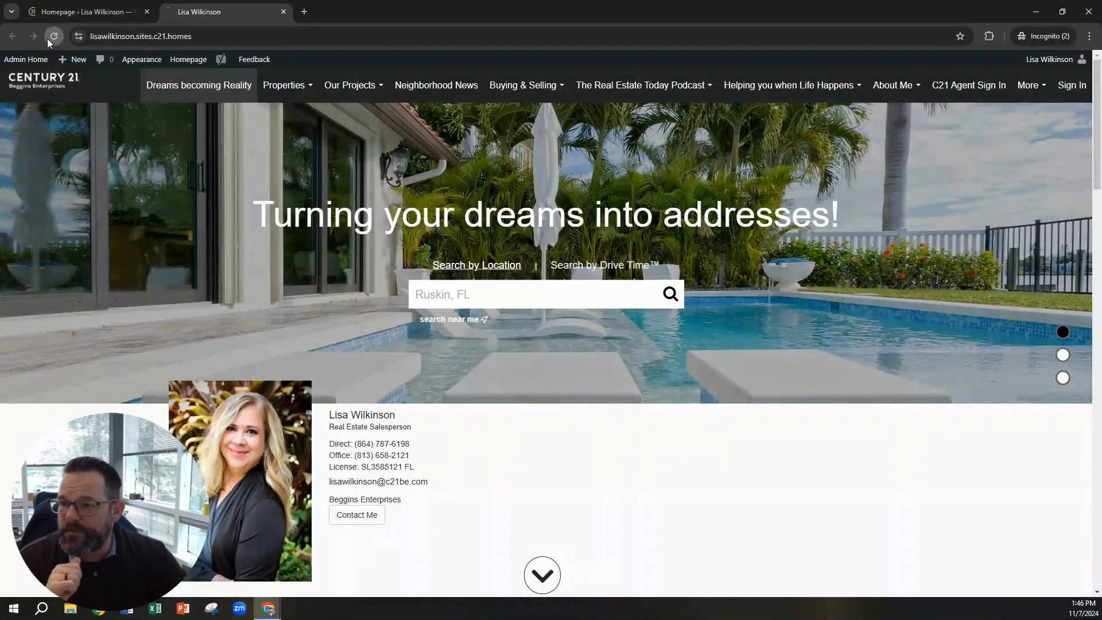
scroll(491, 253, down, 4)
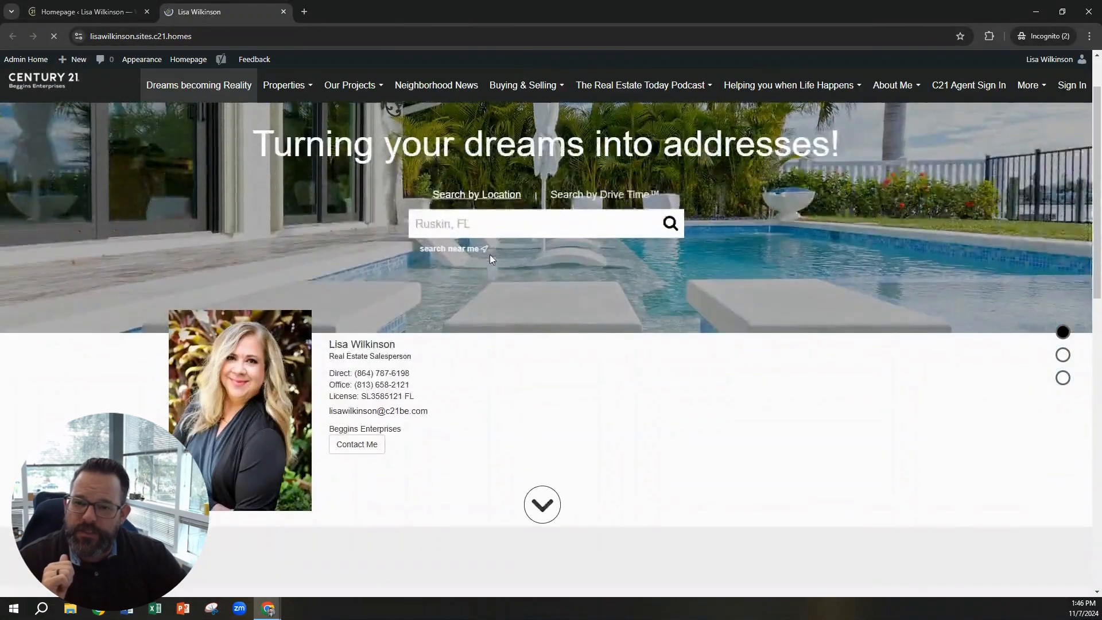
scroll(494, 261, down, 4)
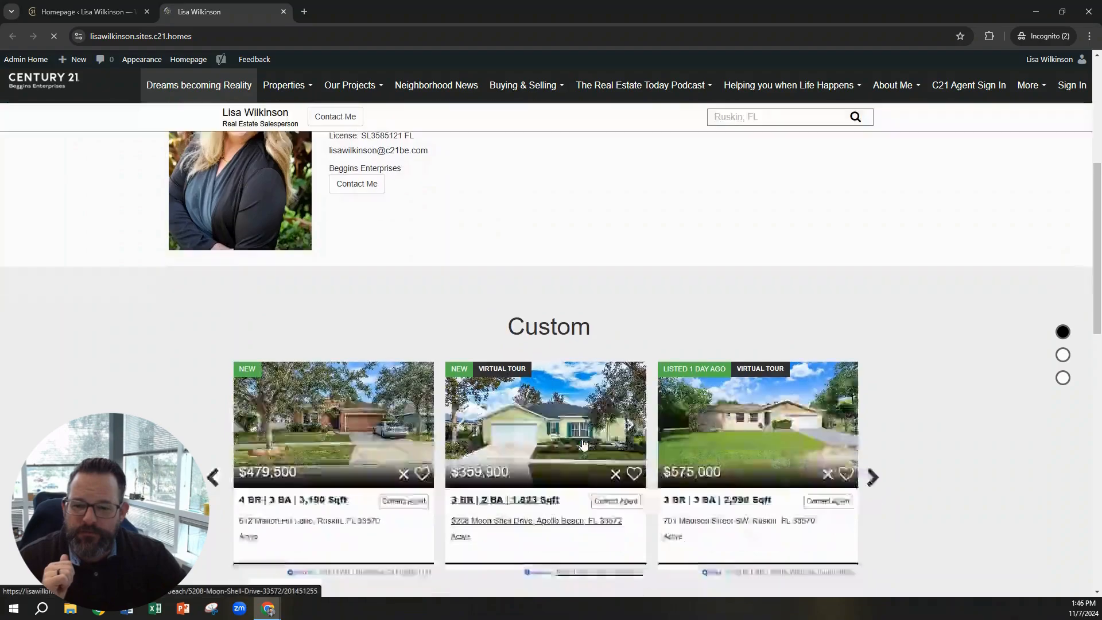
scroll(537, 448, up, 8)
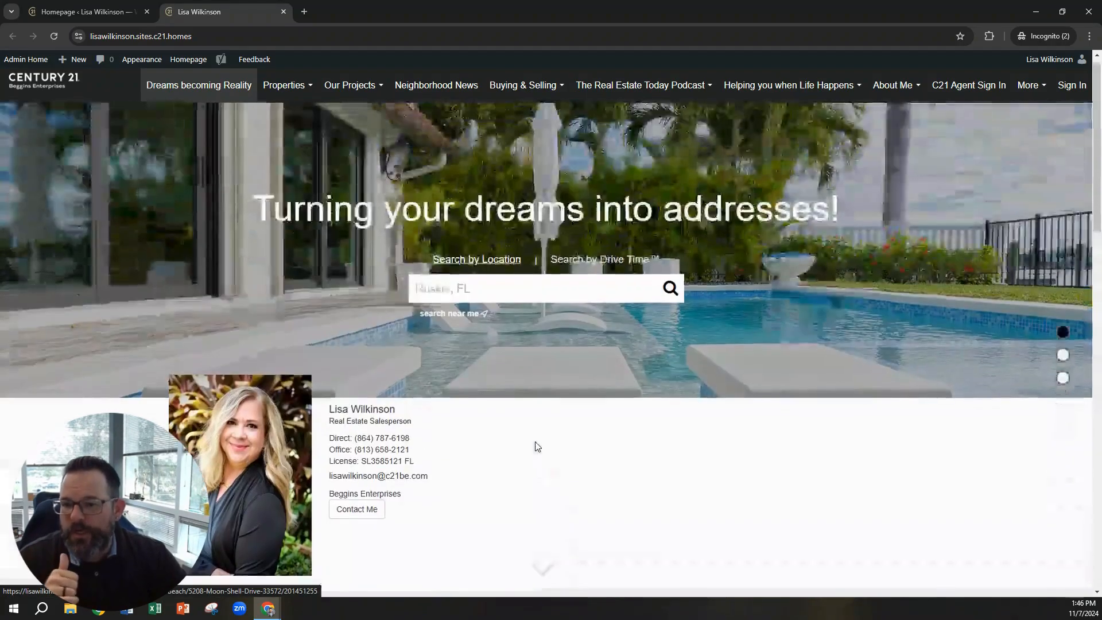
click(96, 10)
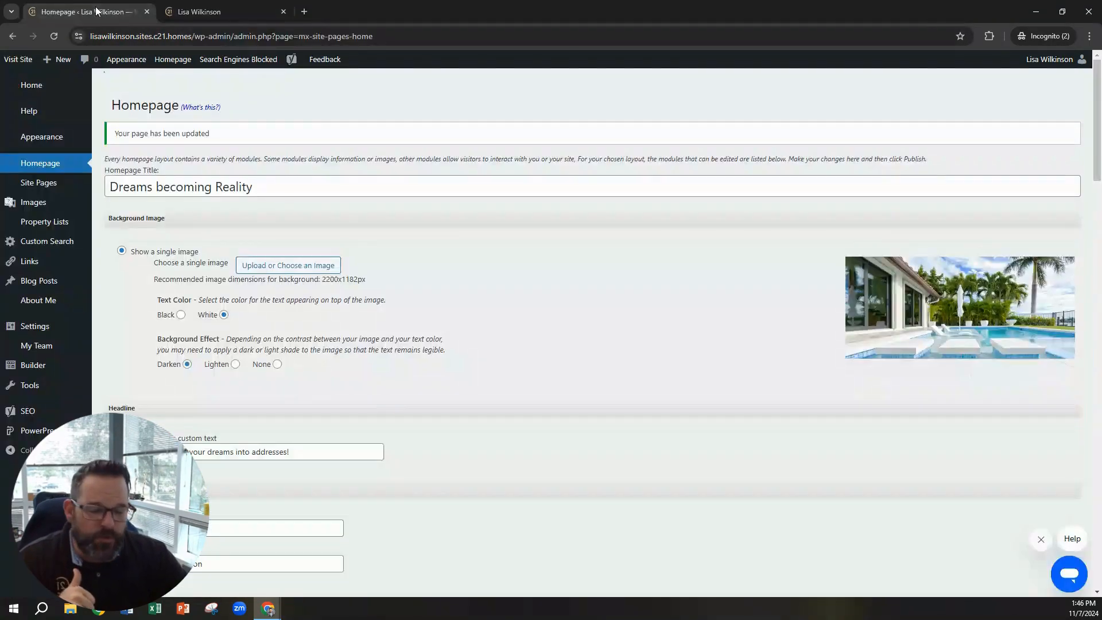
Open the Featured Properties list from the property lists to examine its feed and MLS listing options
scroll(442, 313, down, 20)
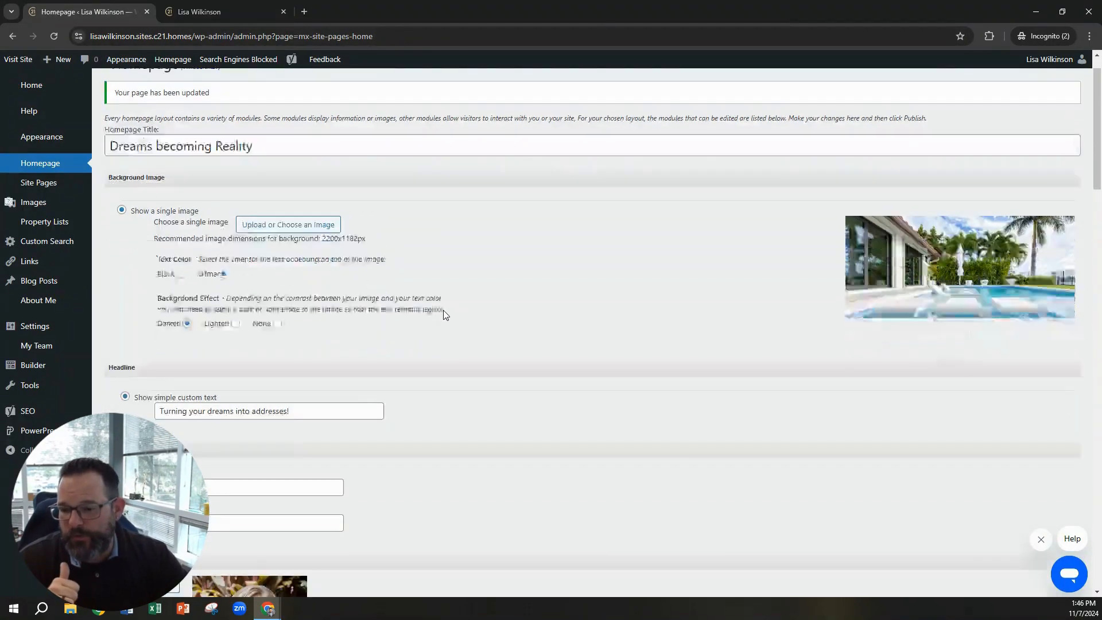
scroll(405, 324, down, 10)
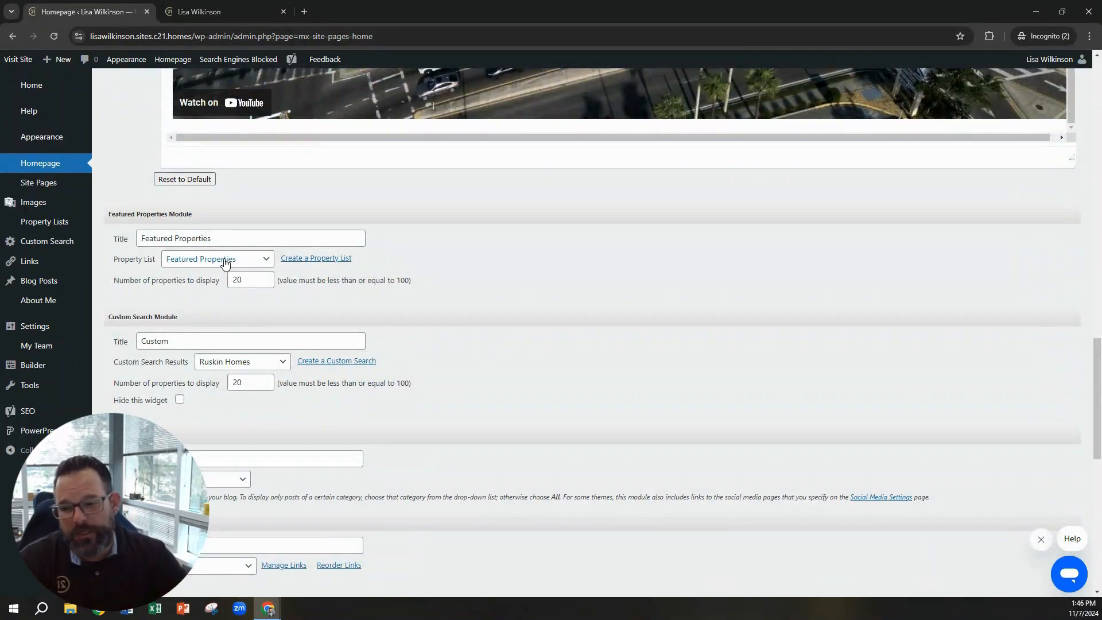
click(324, 259)
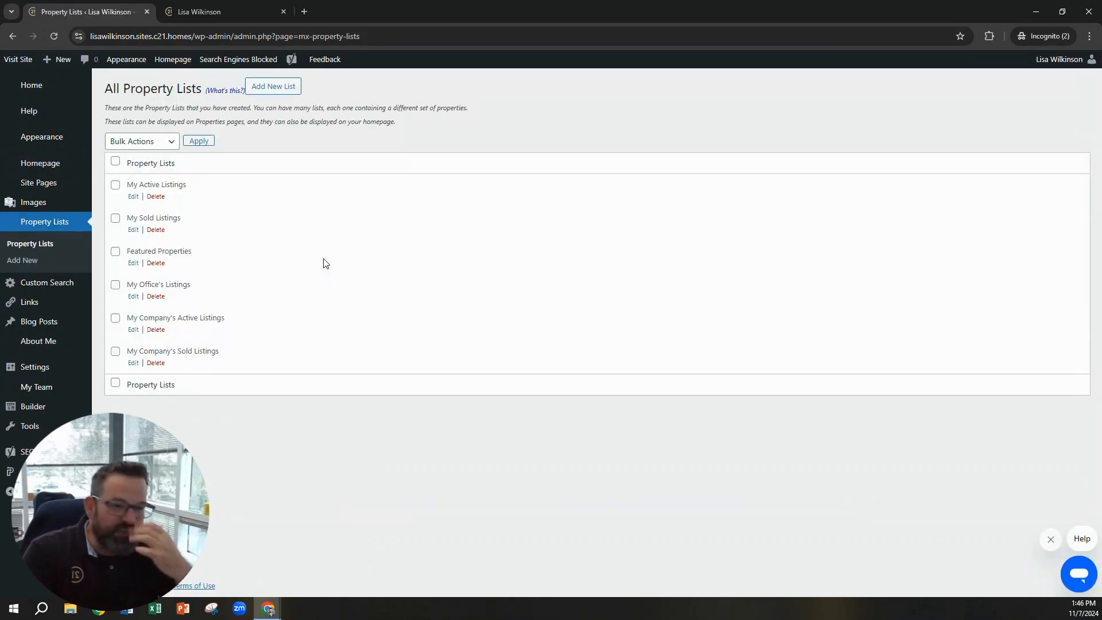
click(132, 264)
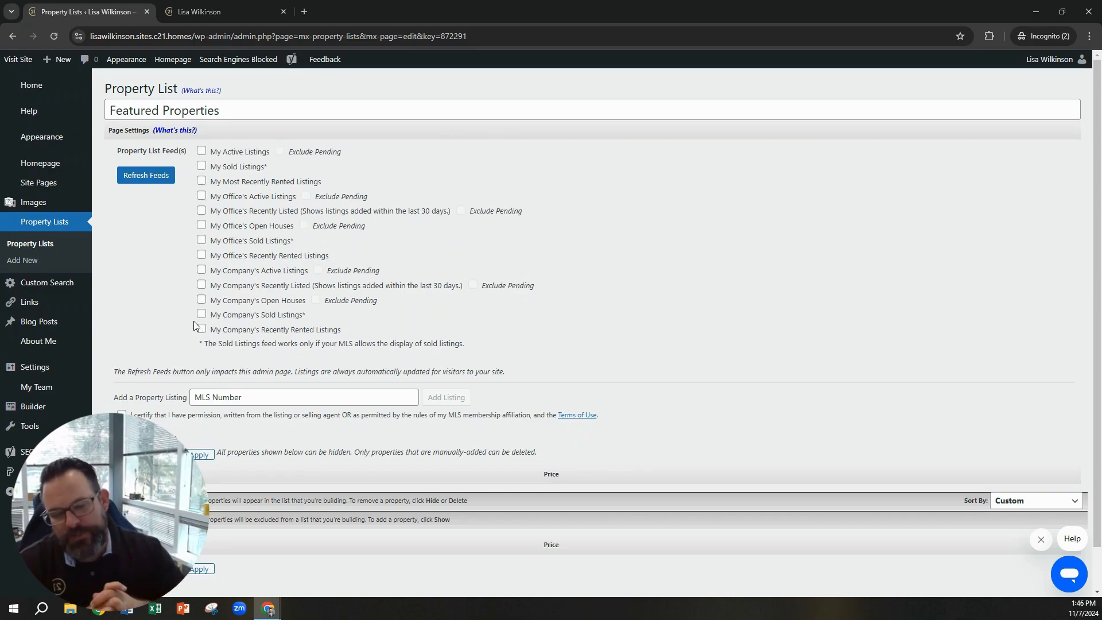
Return to the Homepage settings and start a new custom search from the Custom Search module
click(57, 166)
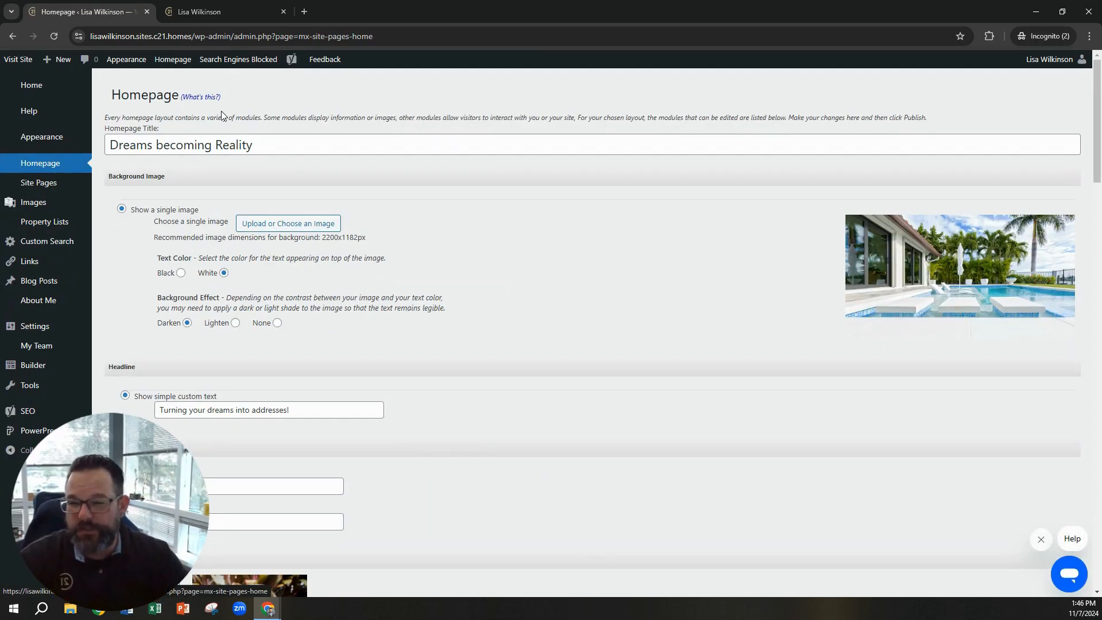
scroll(413, 247, down, 20)
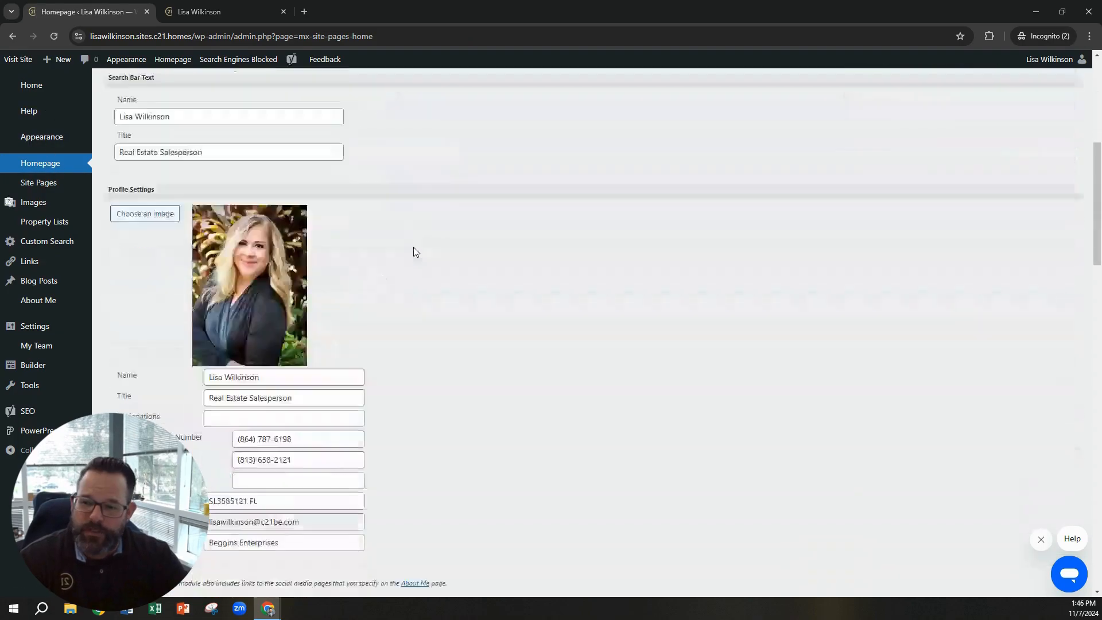
scroll(422, 260, down, 5)
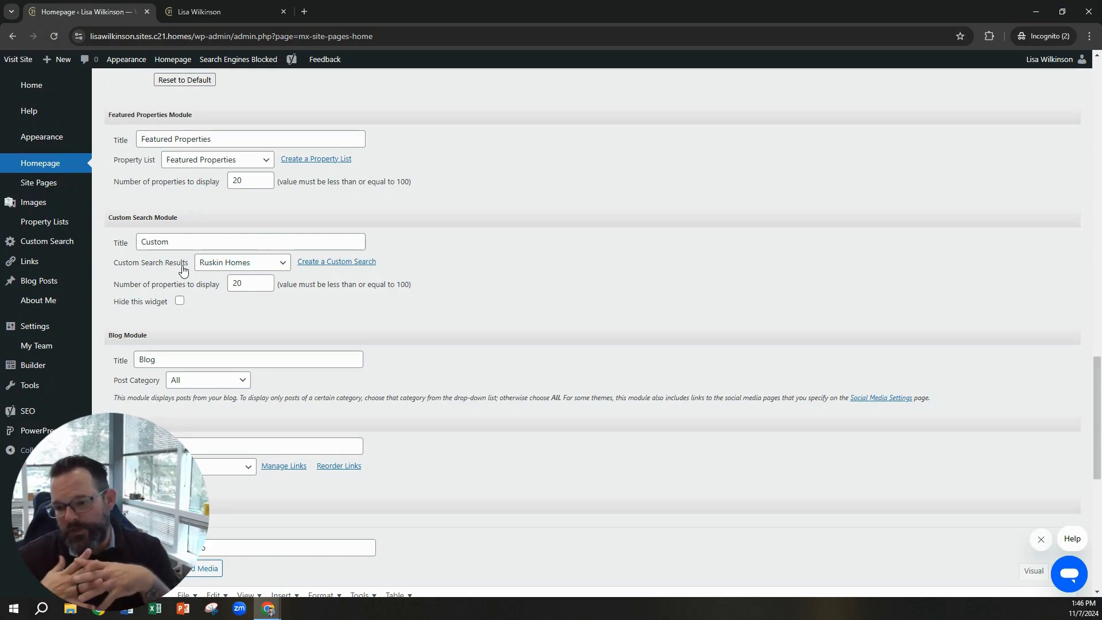
click(336, 262)
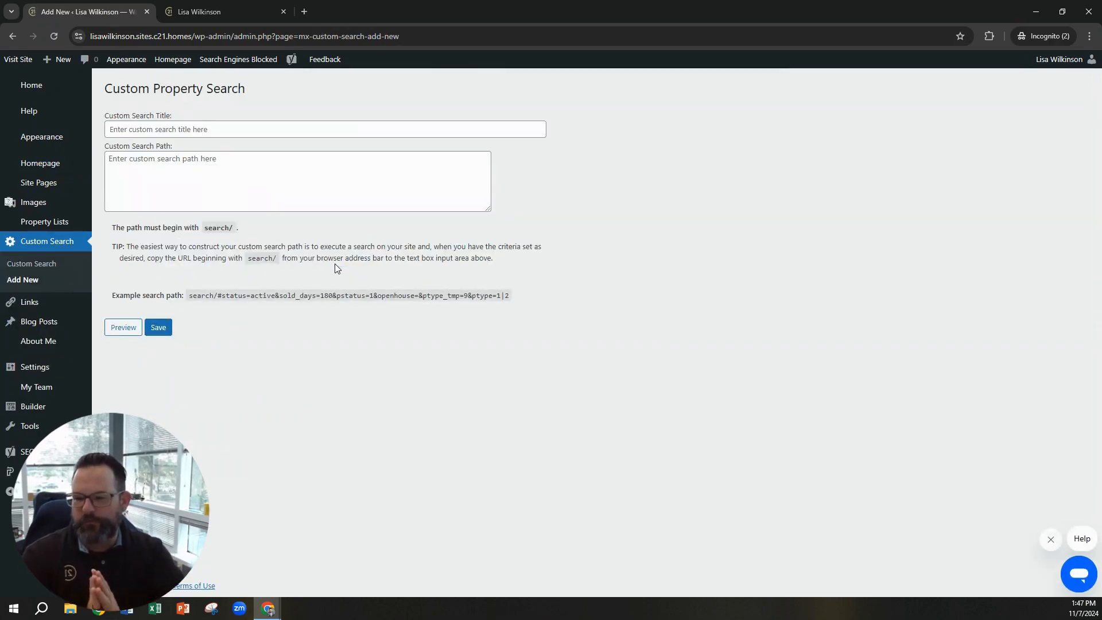
click(288, 131)
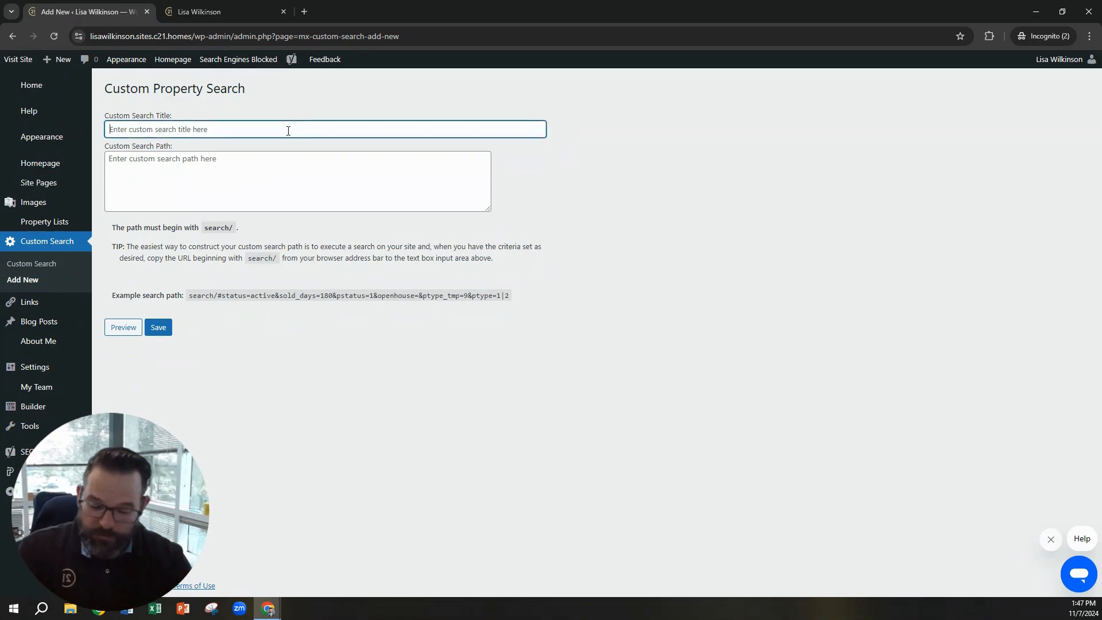
text(Water)
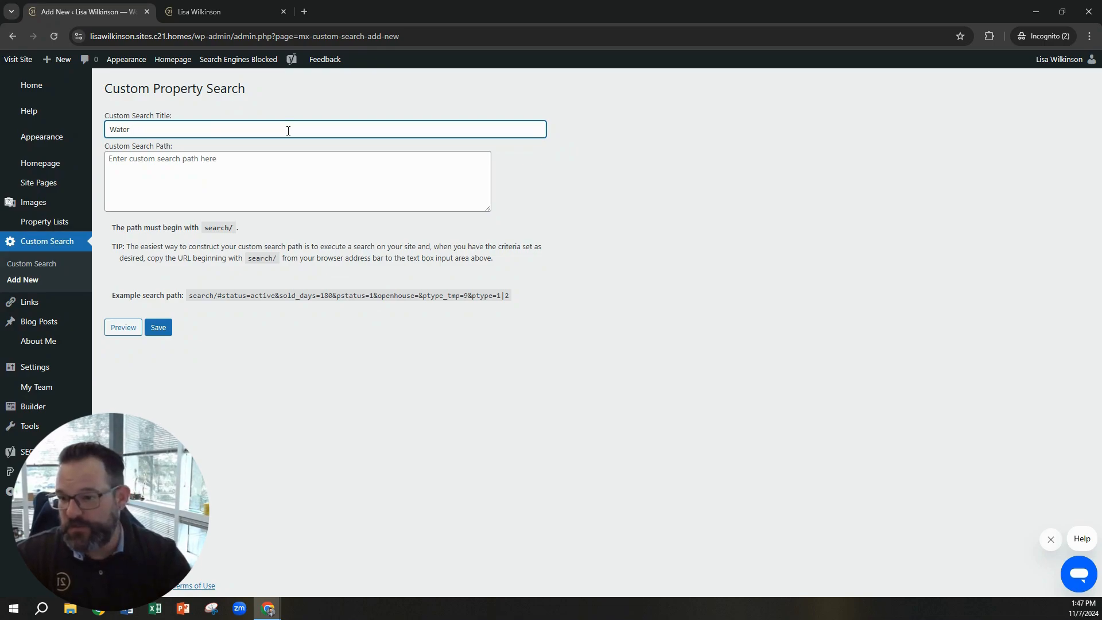
key(ctrl+a)
key(BackSpace)
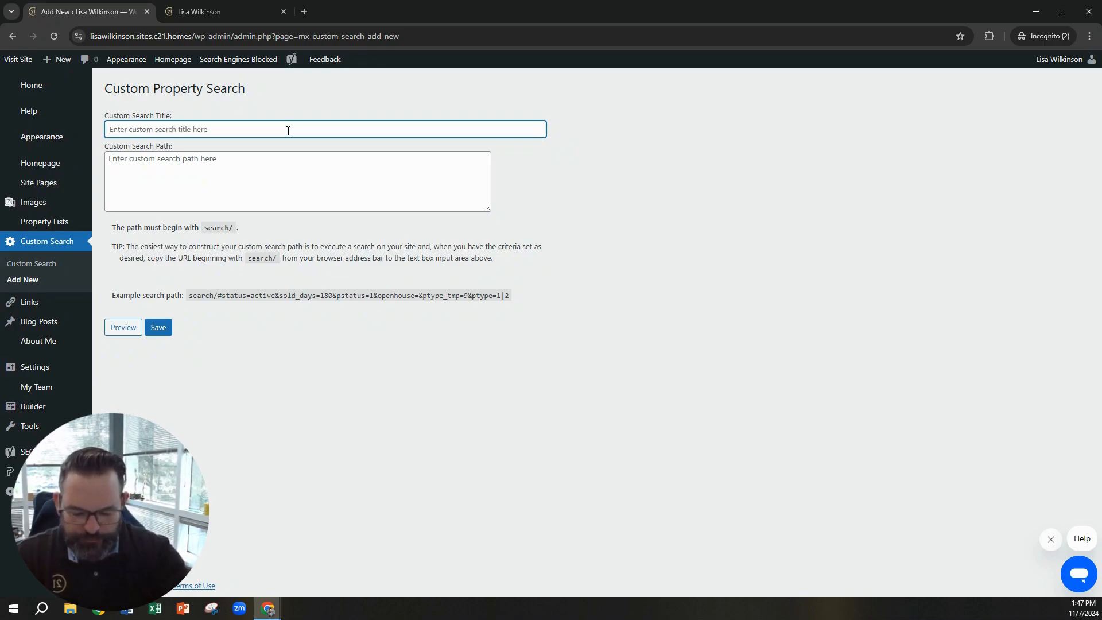
text(Sun)
key(BackSpace)
key(BackSpace)
key(BackSpace)
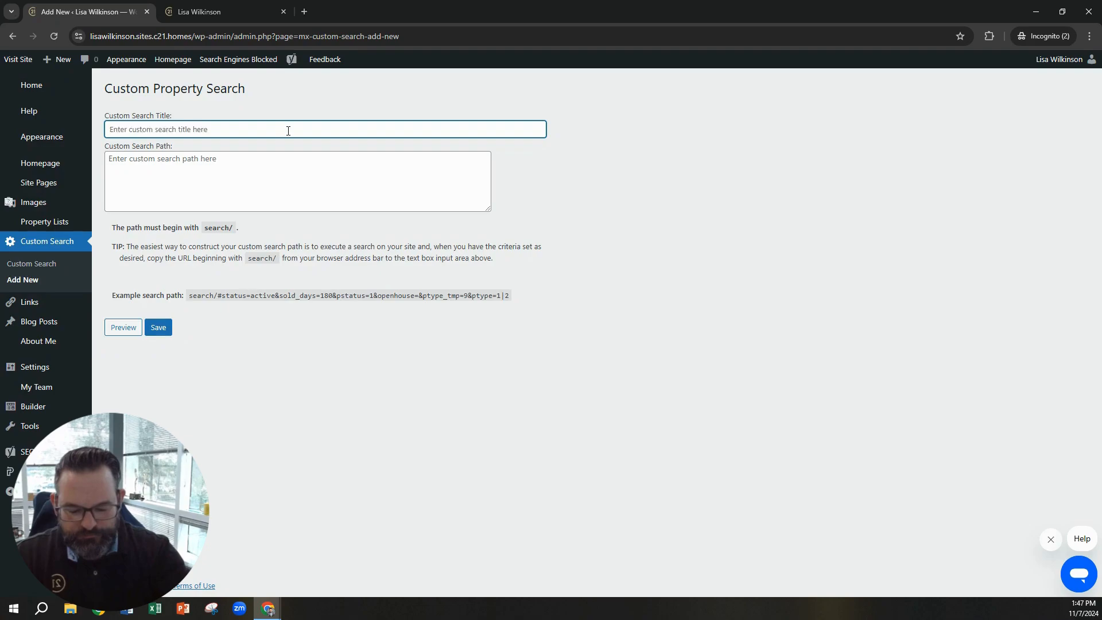
Title the custom search "Apollo Beach Waterfront" and activate its empty search path field
text(Apollo Beach Waterfront)
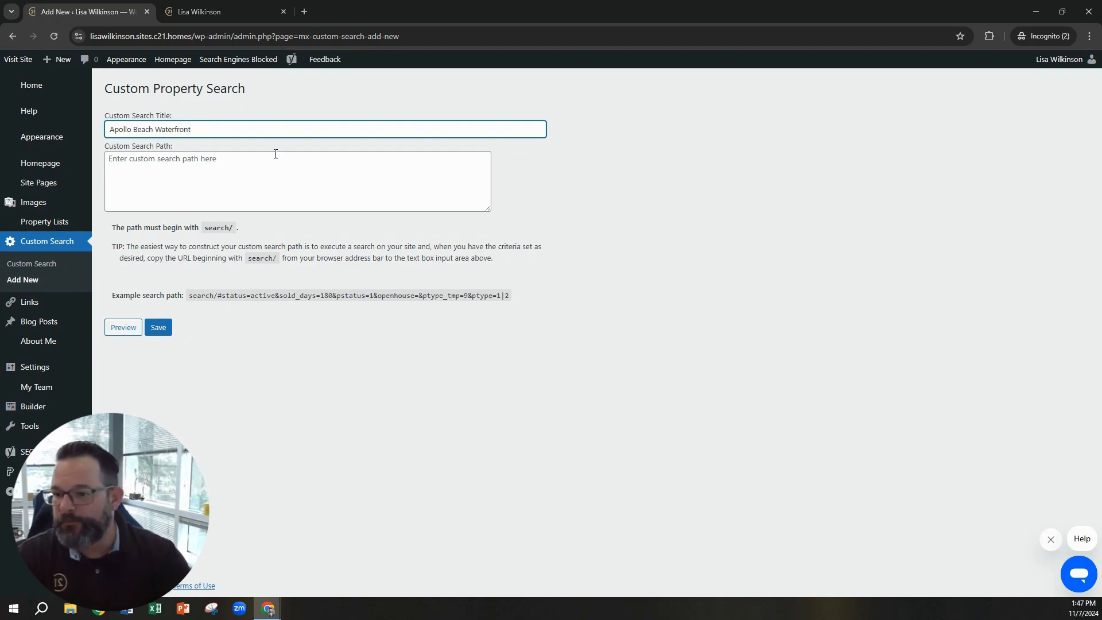
click(274, 156)
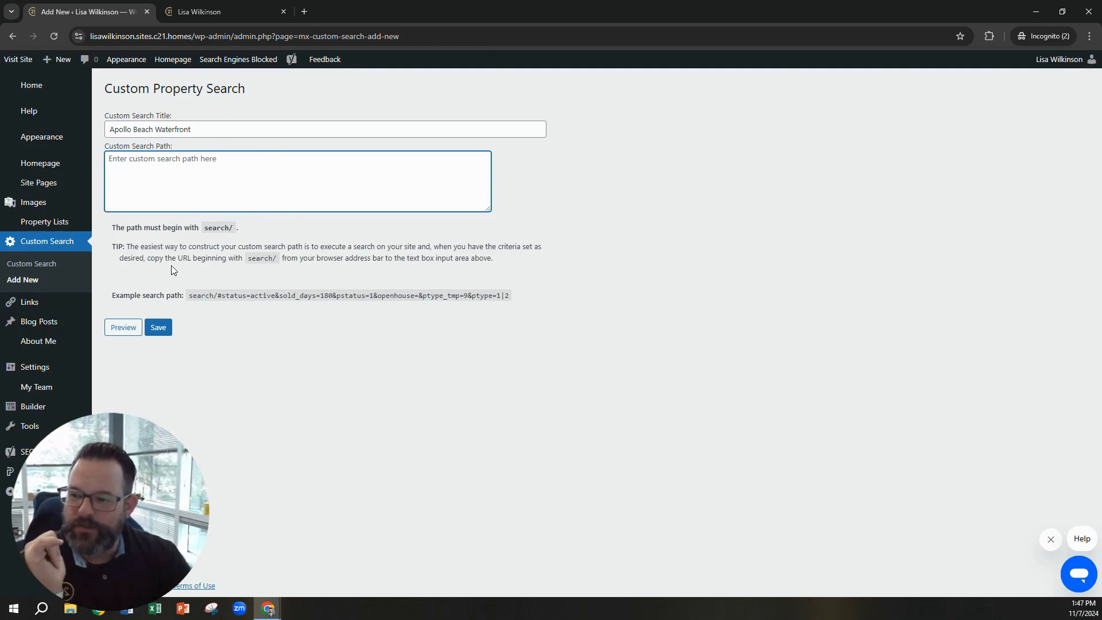
Read the tip on constructing the search path and open the Property Search page on the public site
drag(132, 251, 390, 258)
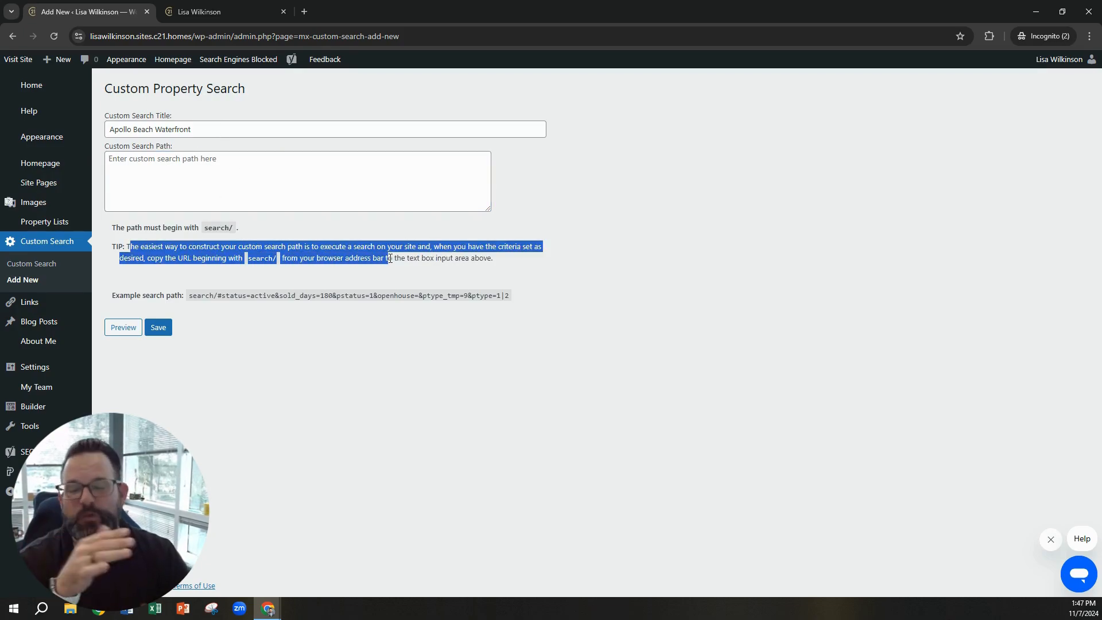
click(189, 200)
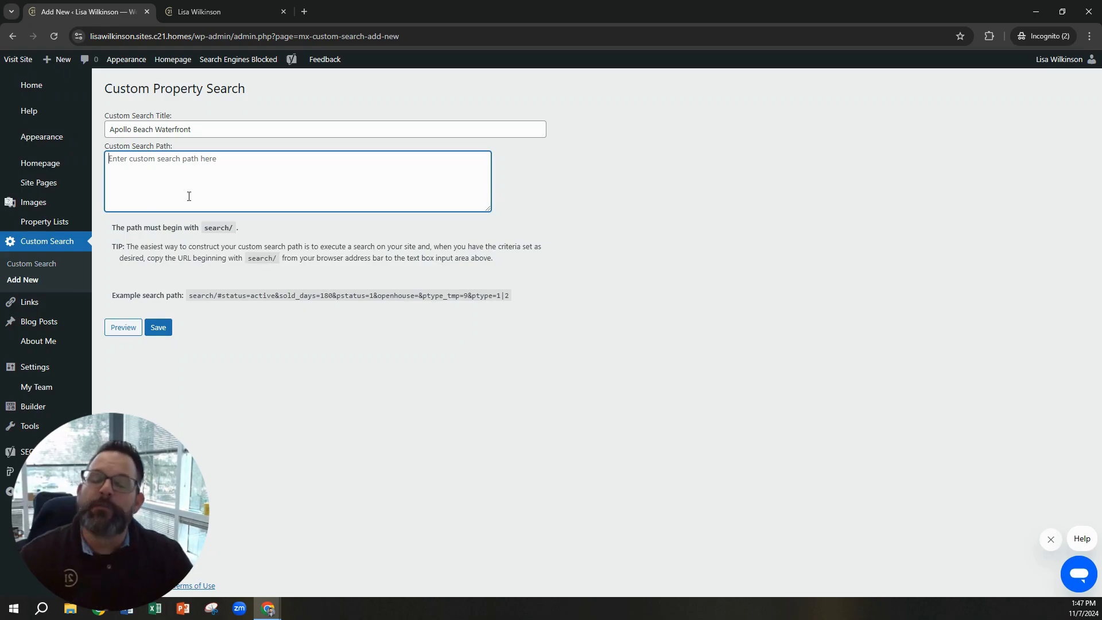
click(227, 11)
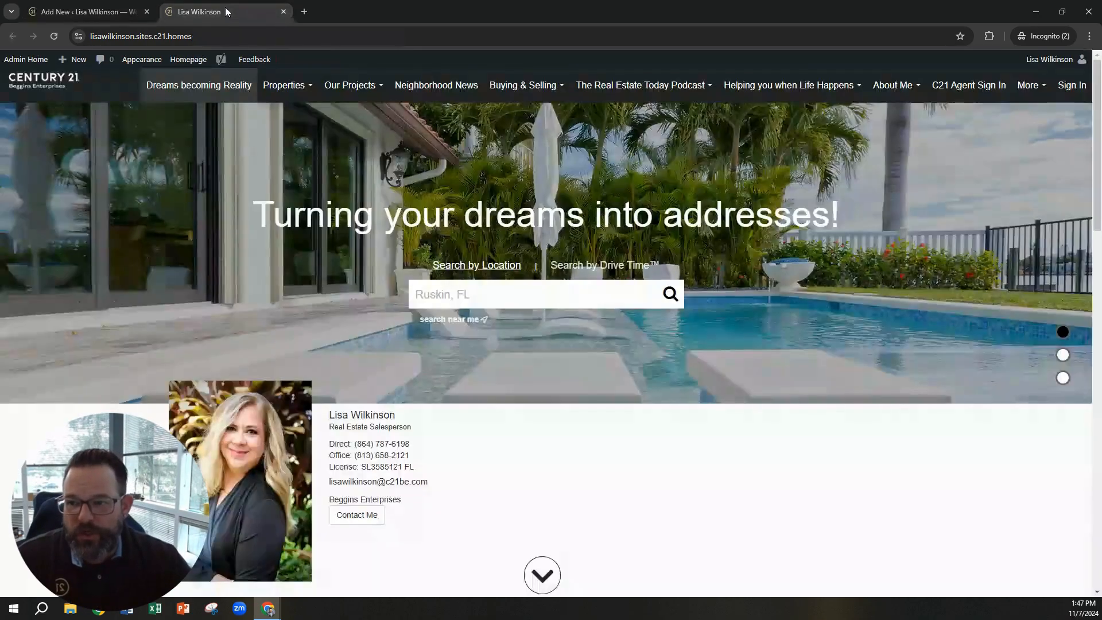
mouse_move(301, 99)
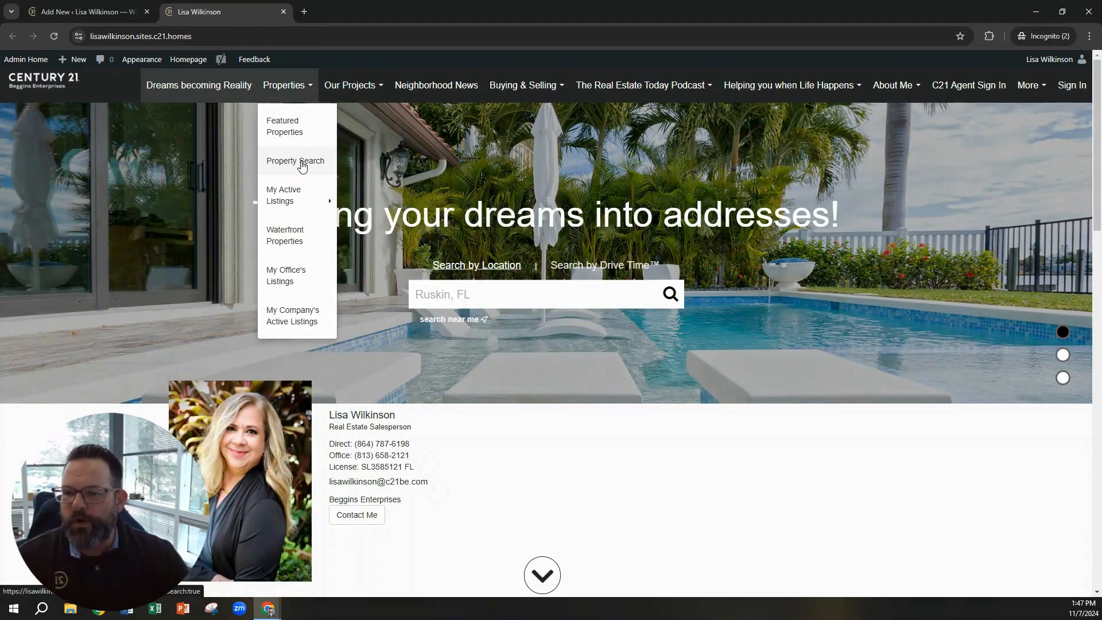
click(303, 164)
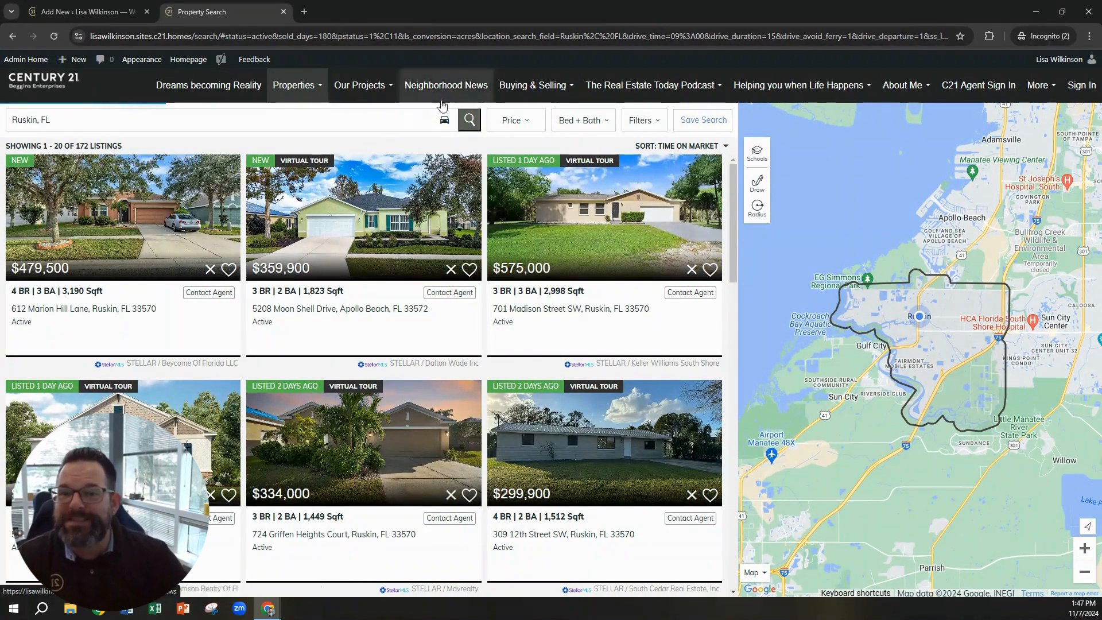
Change the property search location to Apollo Beach, FL and run the search
click(654, 122)
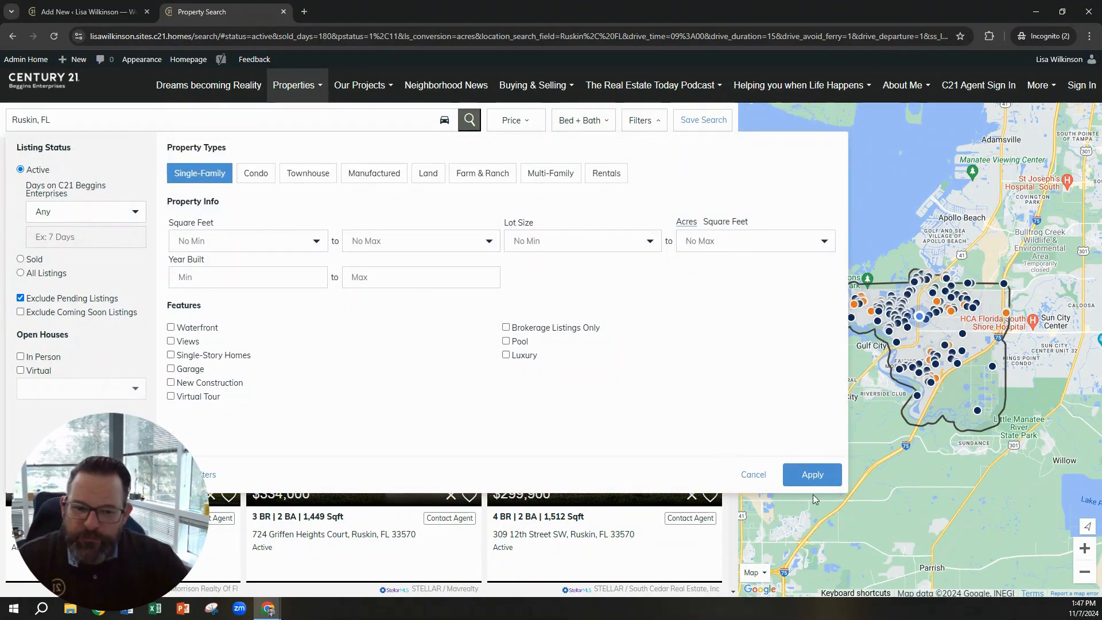
click(98, 122)
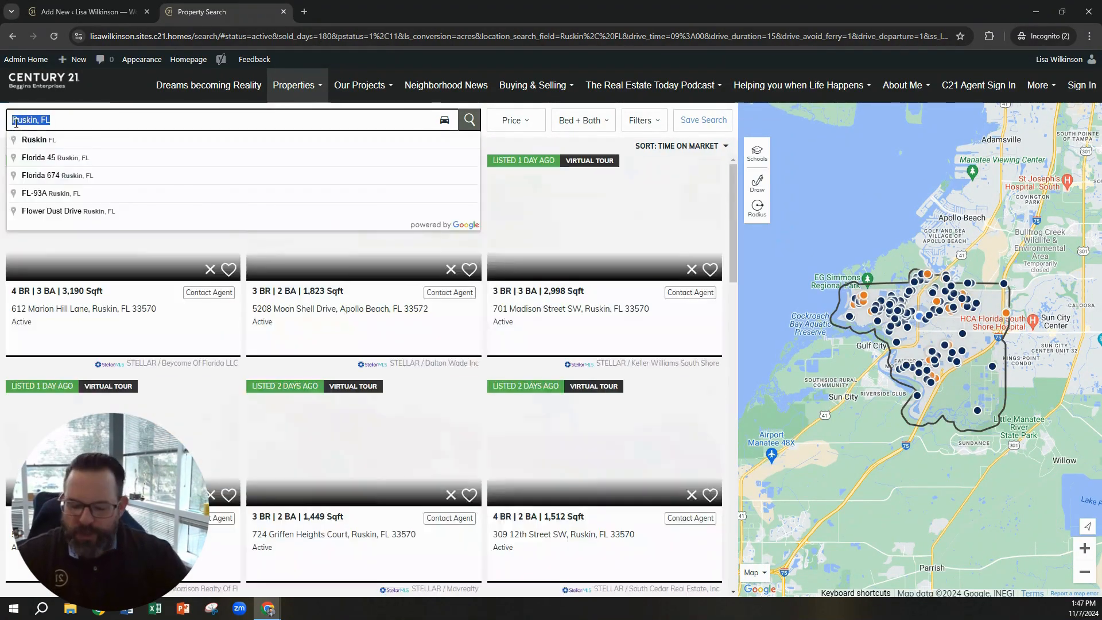
text(apollo)
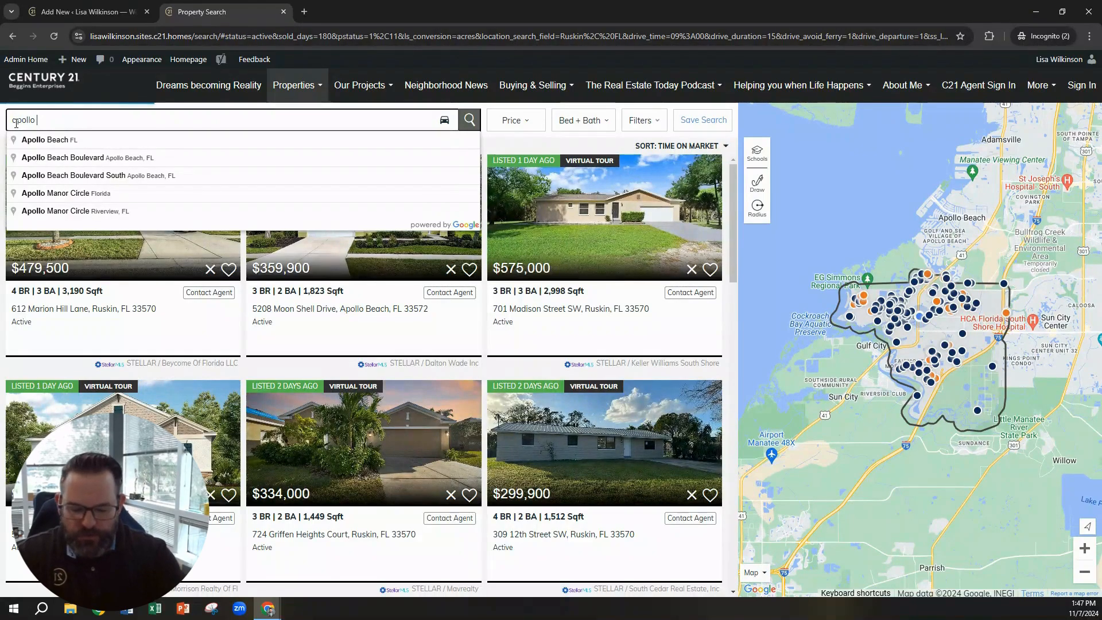
click(32, 141)
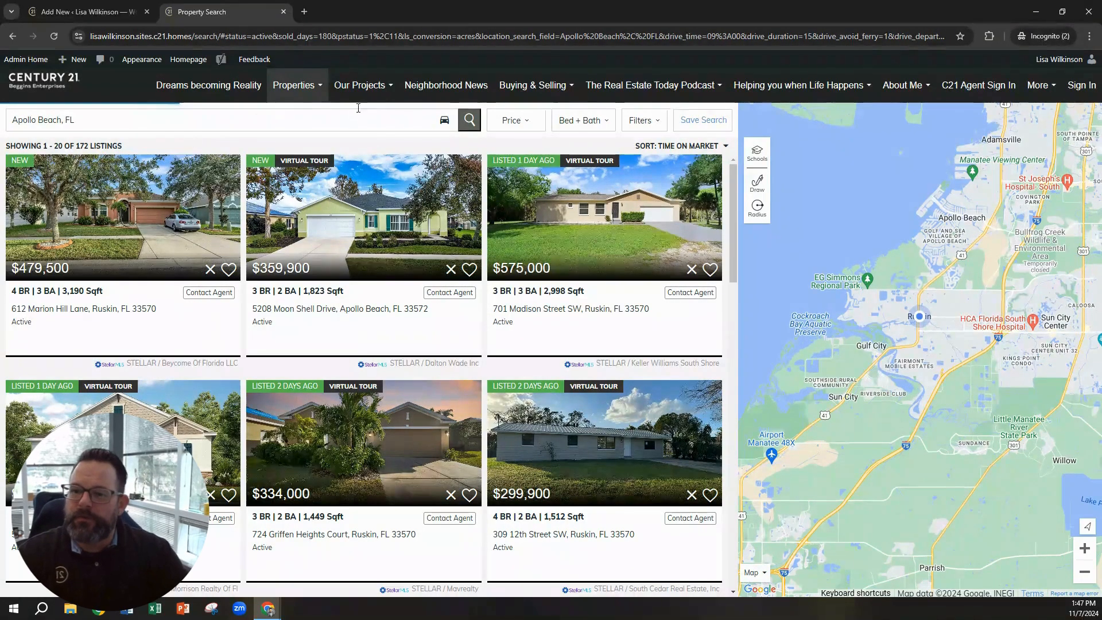
click(470, 123)
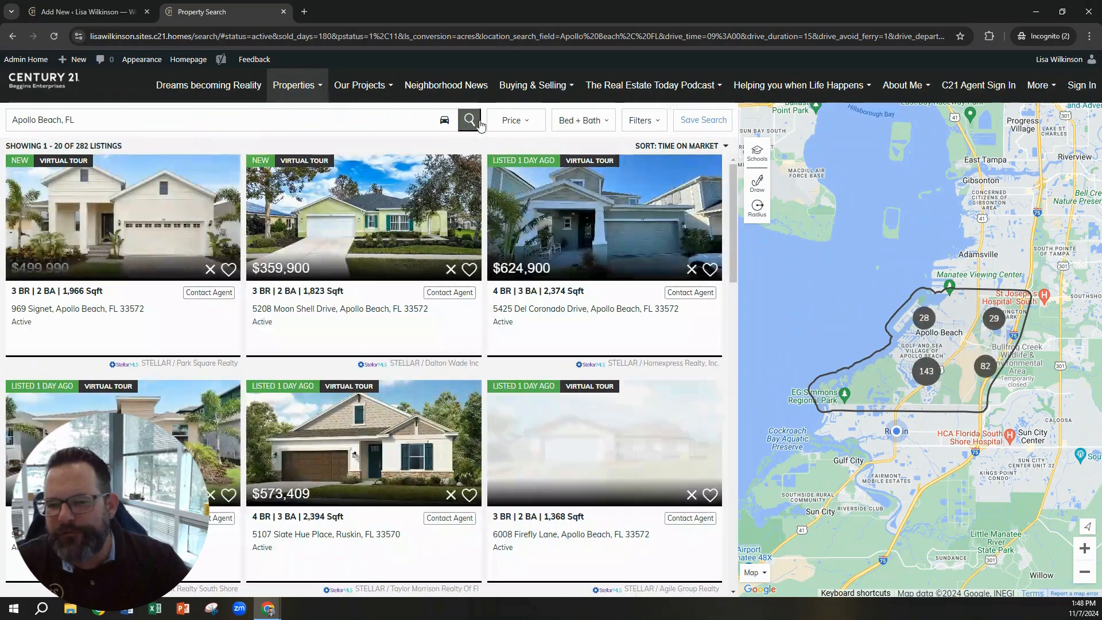
Limit the Apollo Beach listings to a minimum price of $500,000
click(535, 123)
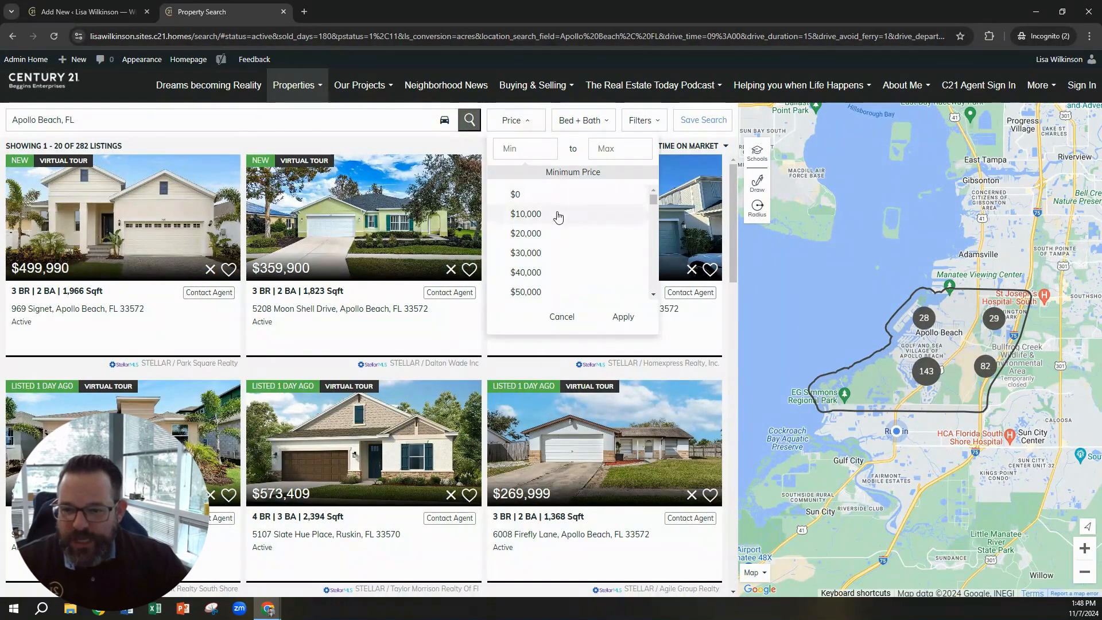
scroll(558, 217, down, 10)
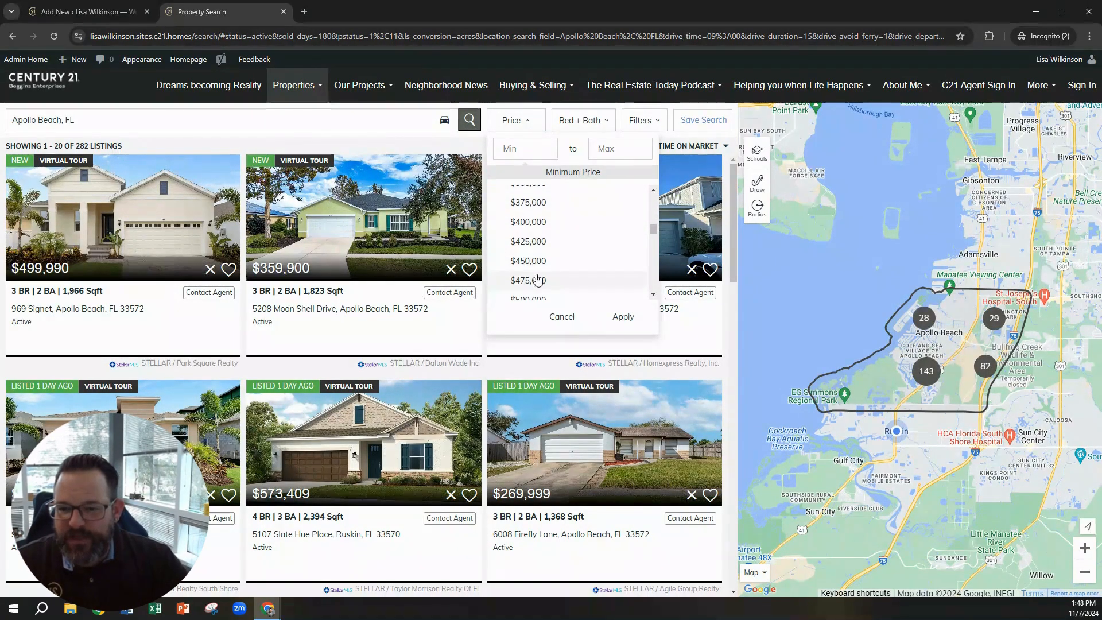
click(528, 298)
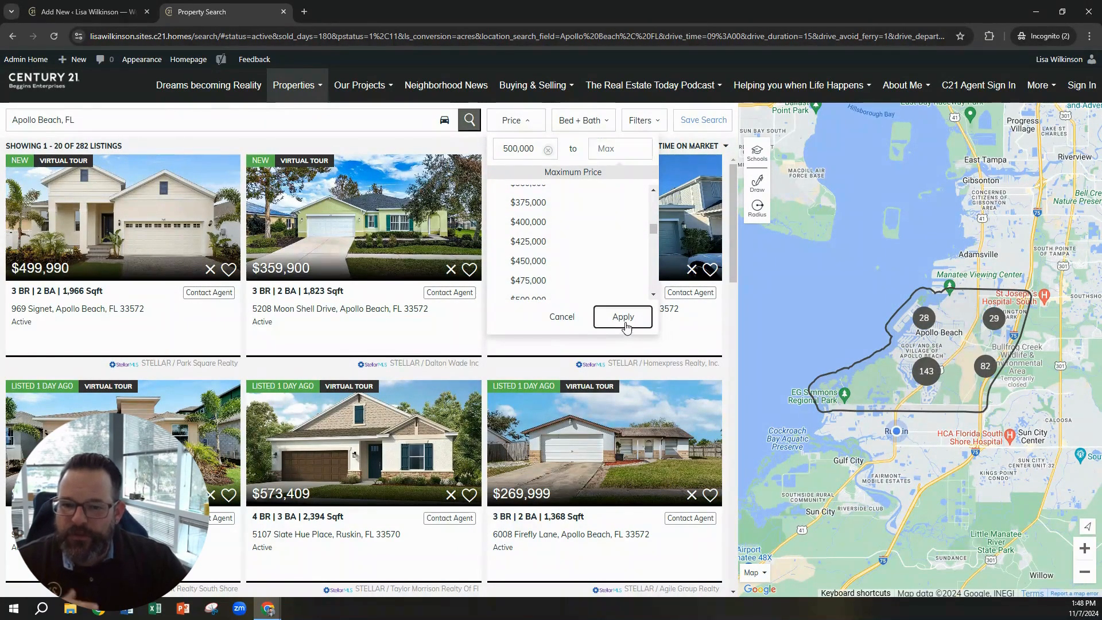
click(624, 318)
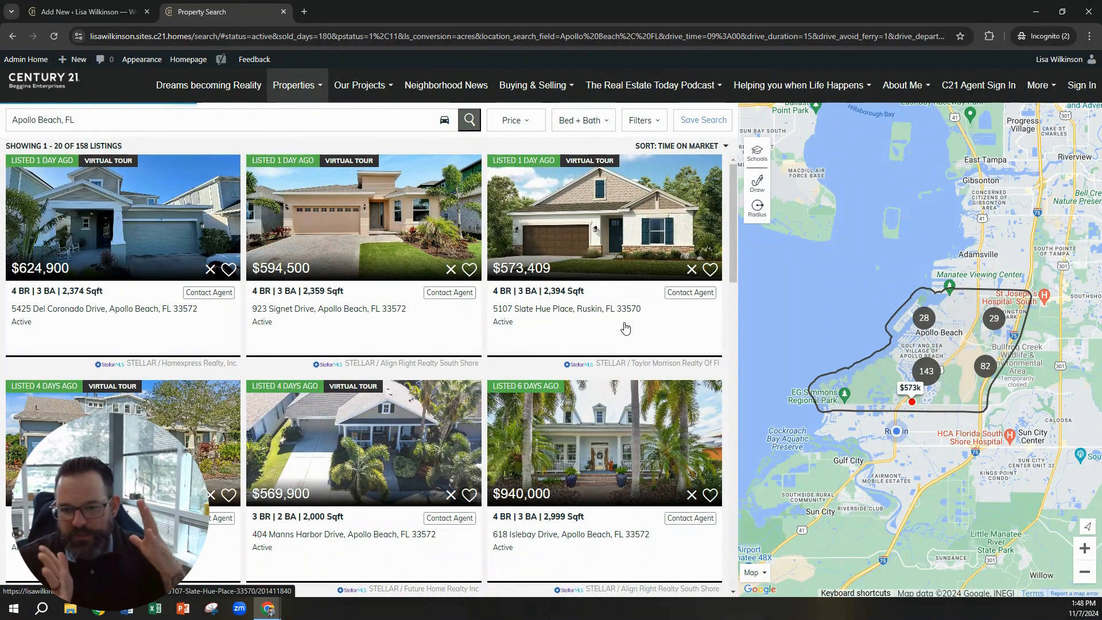
Apply the Waterfront feature filter to the single-family search results
click(652, 121)
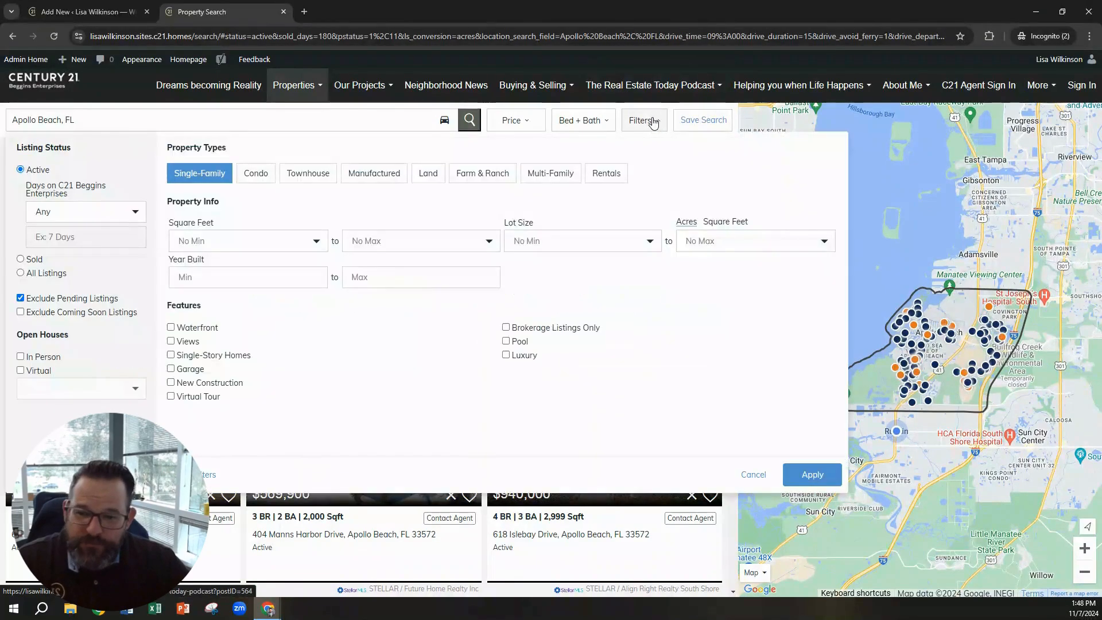
click(171, 329)
click(811, 481)
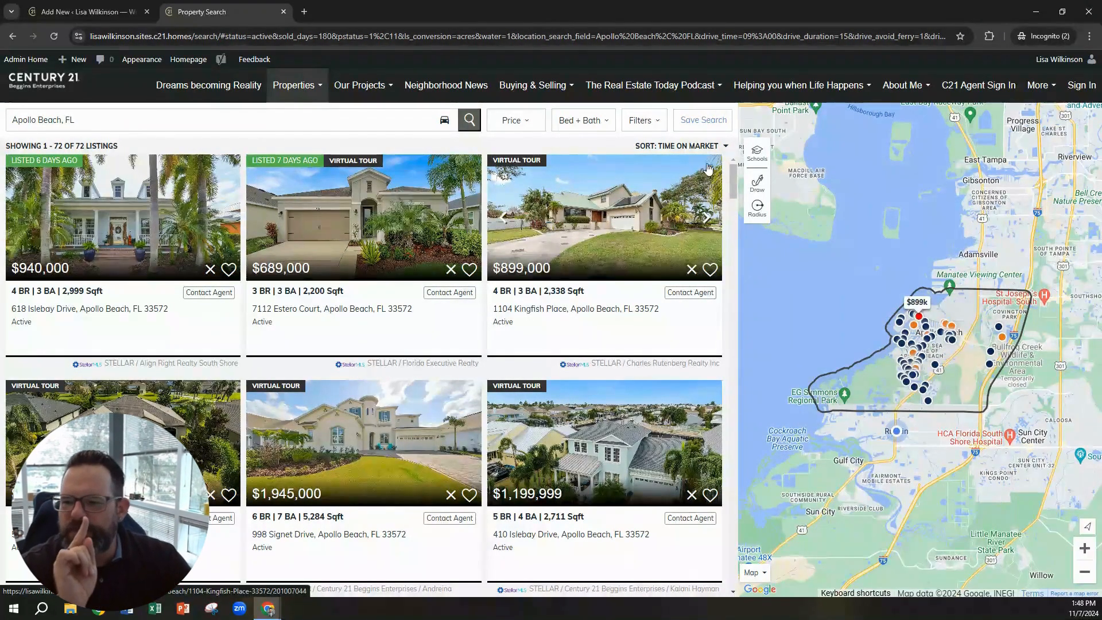
Try sorting the listings by Price, and switch the sorting back to Time On Market
click(702, 147)
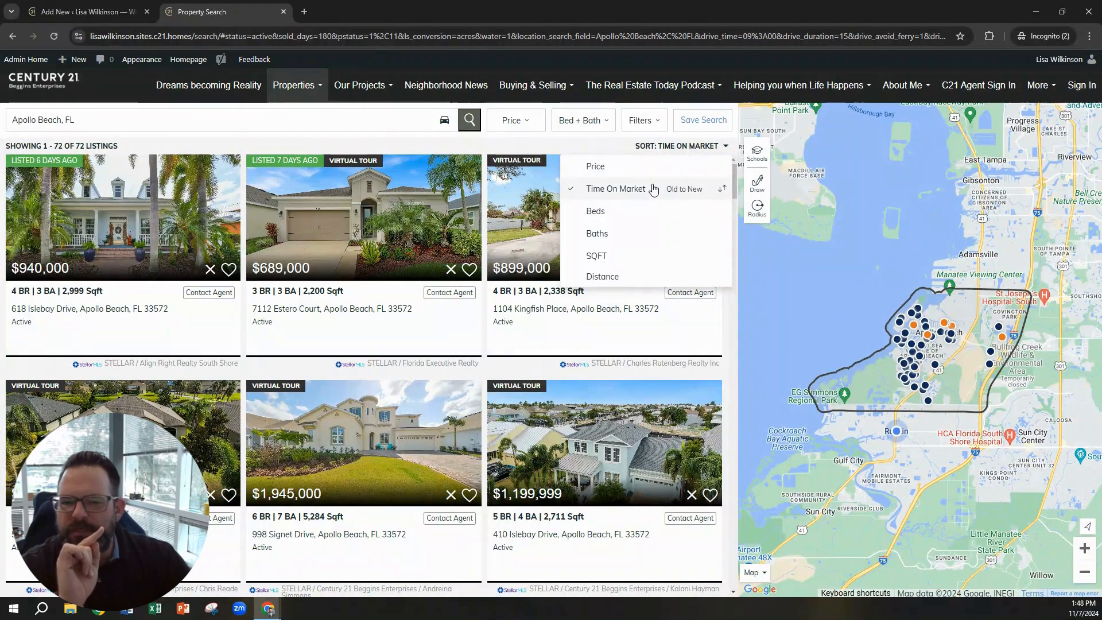
click(685, 167)
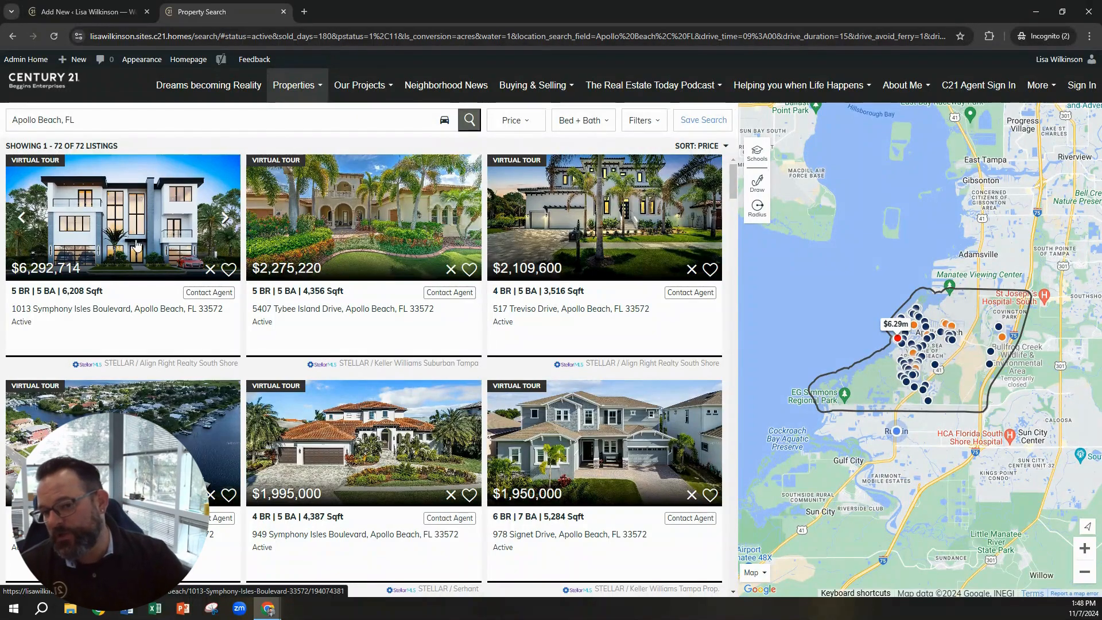
click(708, 147)
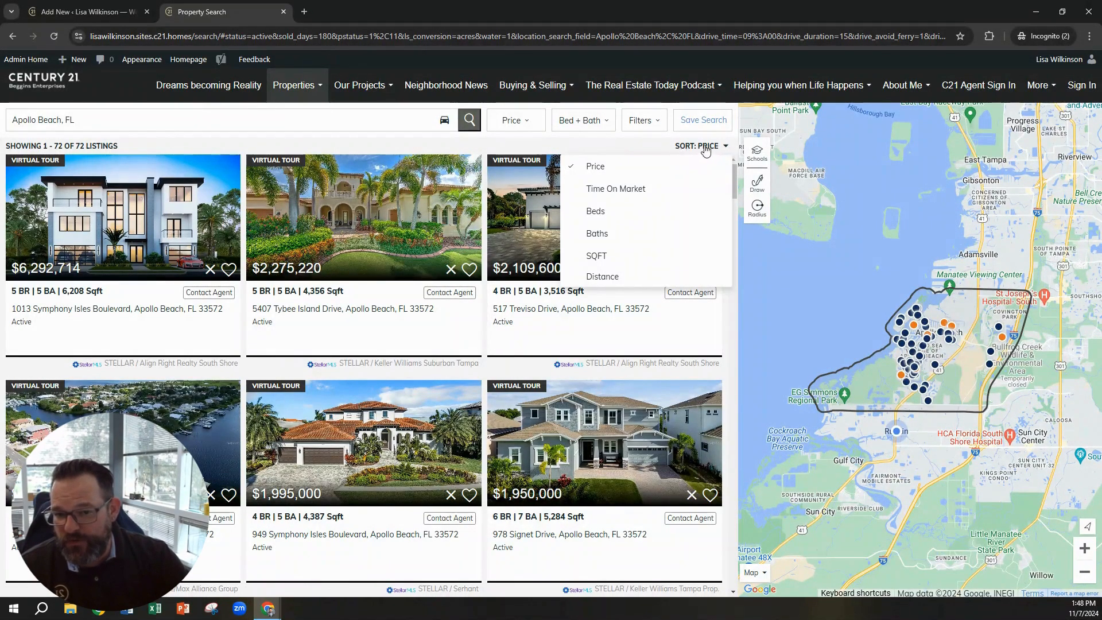
click(615, 192)
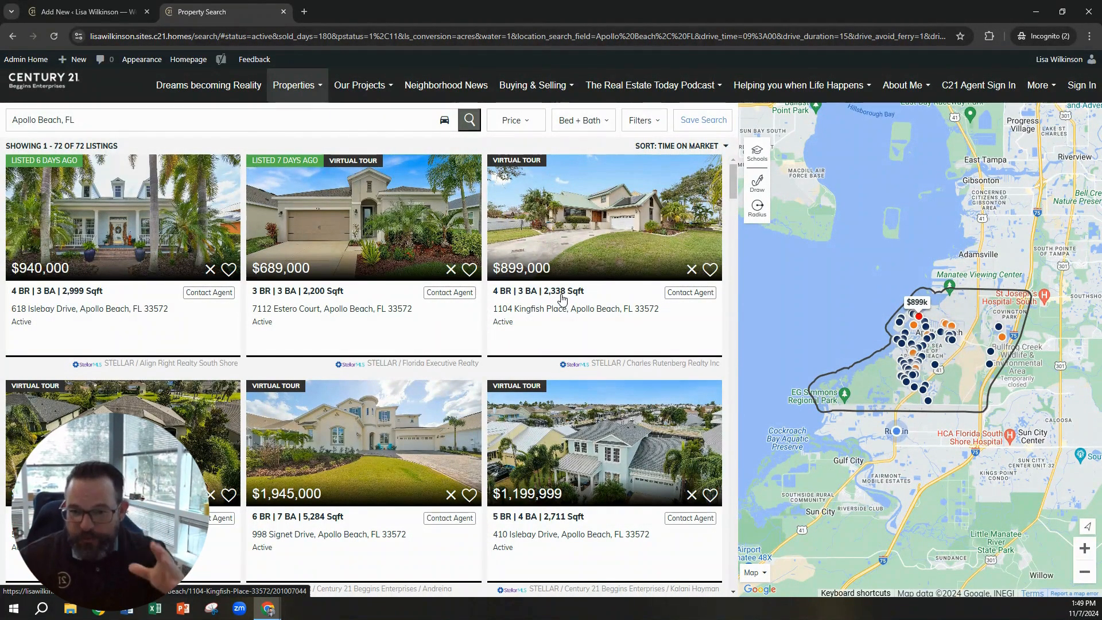
Copy the full URL of the filtered property search into the custom search path of the Apollo Beach Waterfront search
click(412, 43)
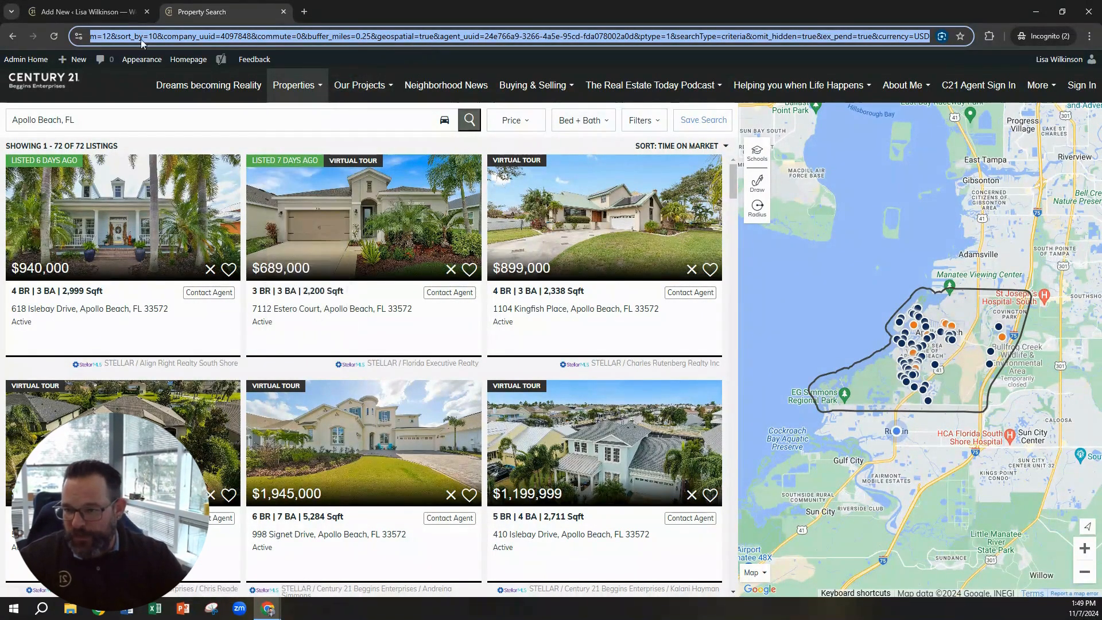
click(70, 7)
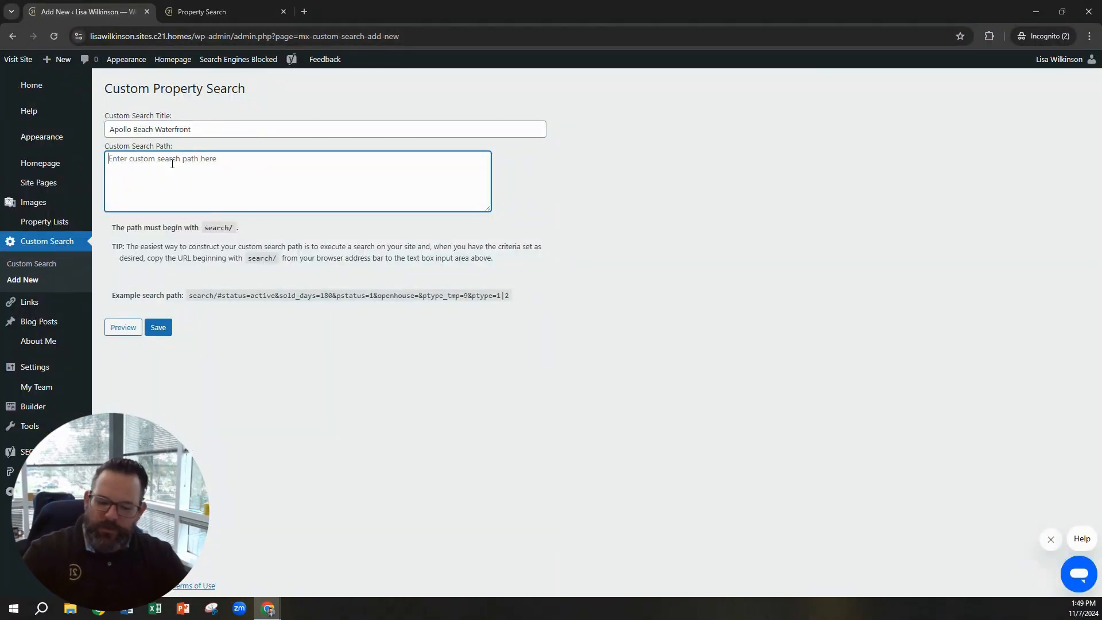
key(ctrl+v)
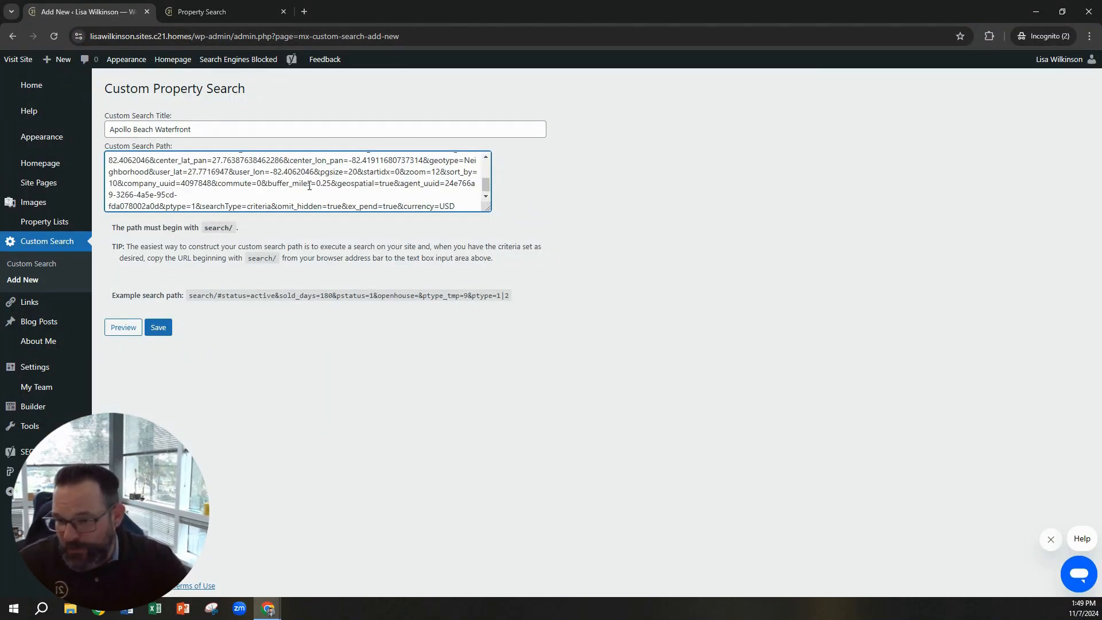
scroll(313, 183, up, 5)
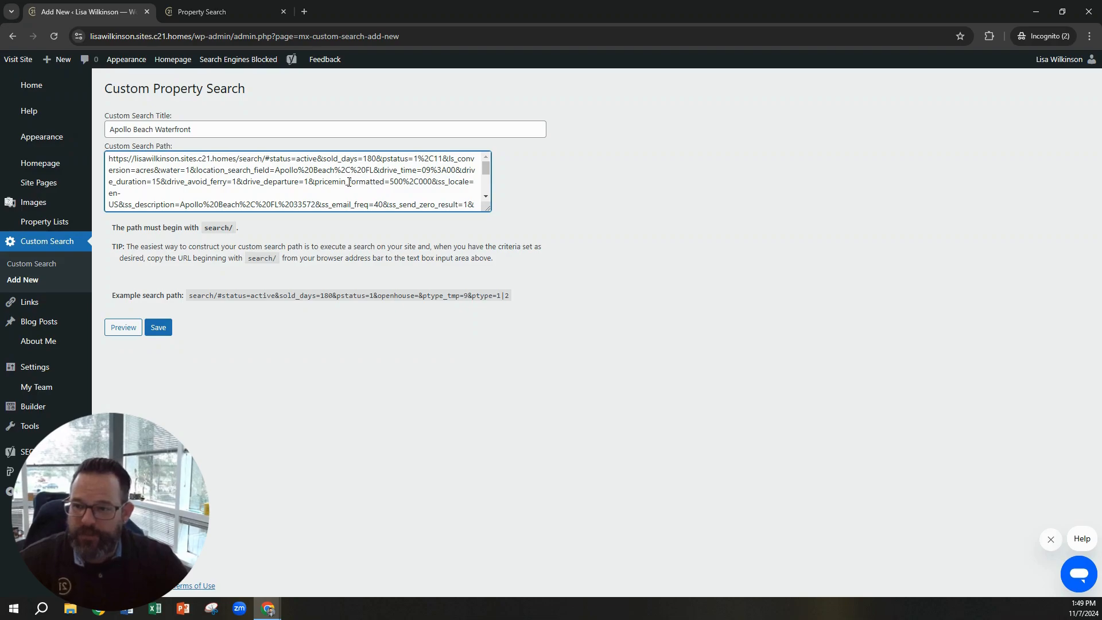
Remove the site address from the start of the pasted path so it begins with "search/", and save the custom search
click(250, 259)
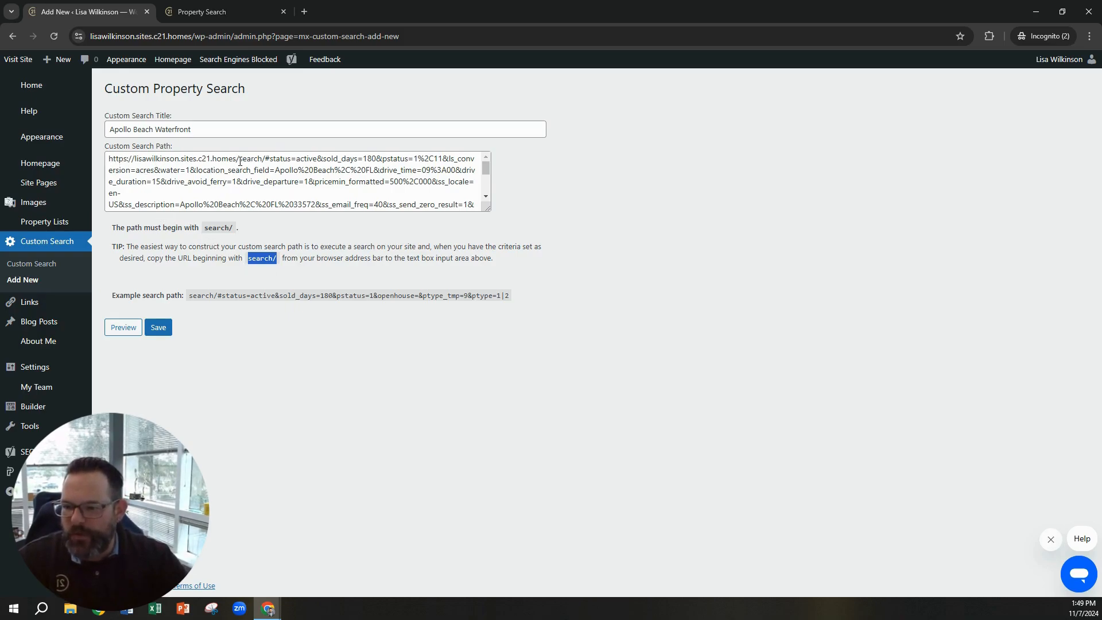
drag(240, 161, 106, 165)
key(BackSpace)
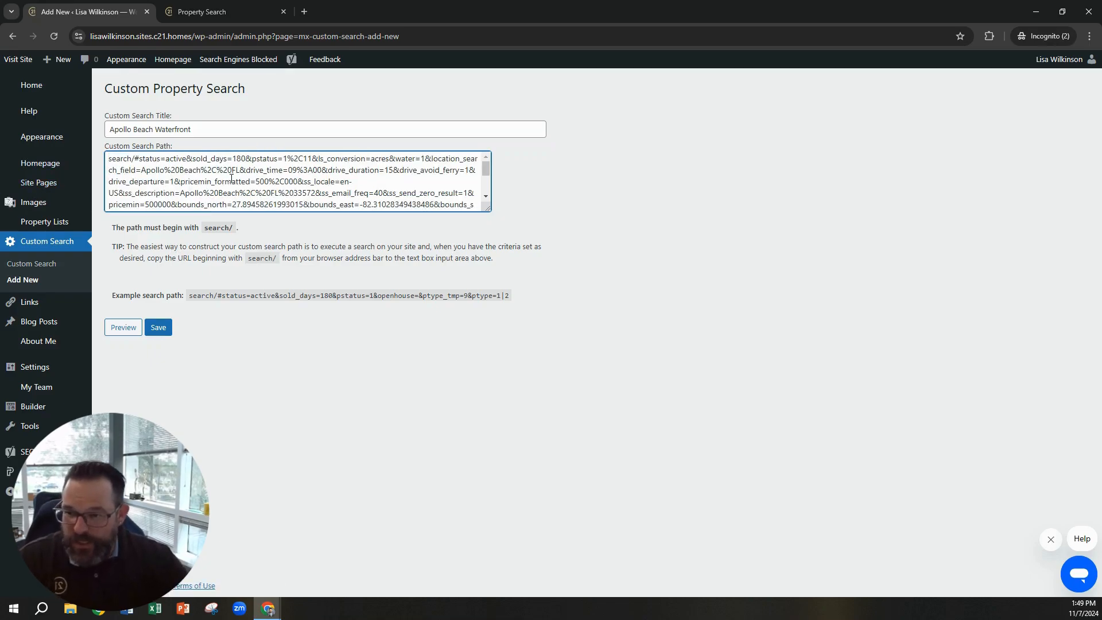
click(159, 329)
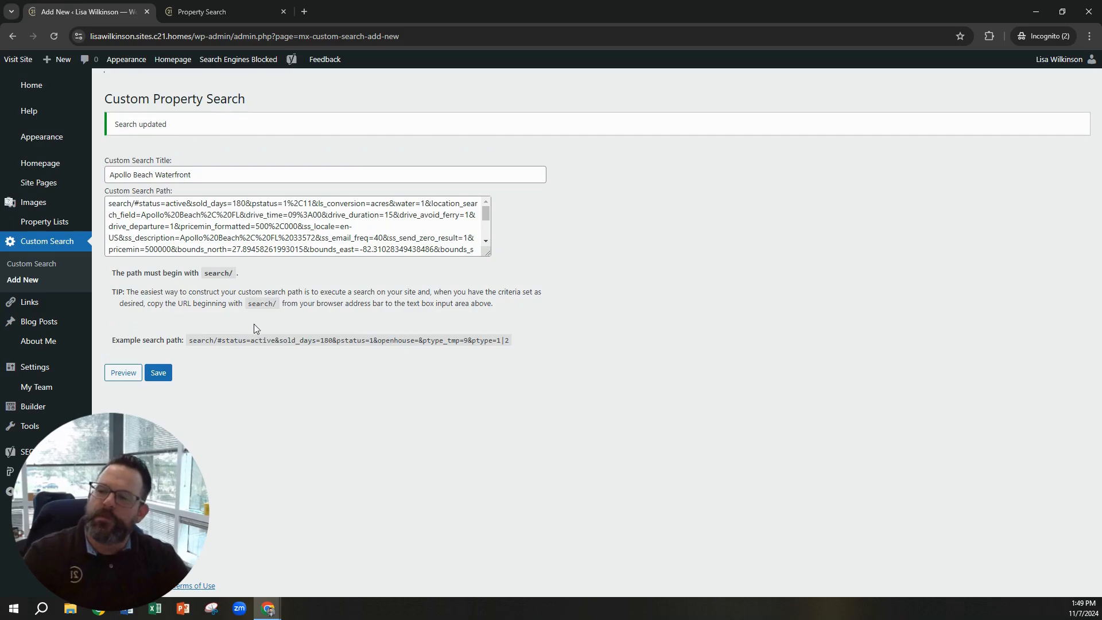
In the Homepage settings, title the Custom Search module "Apollo Beach Waterfront" and set its results to the Apollo Beach Waterfront search
click(47, 165)
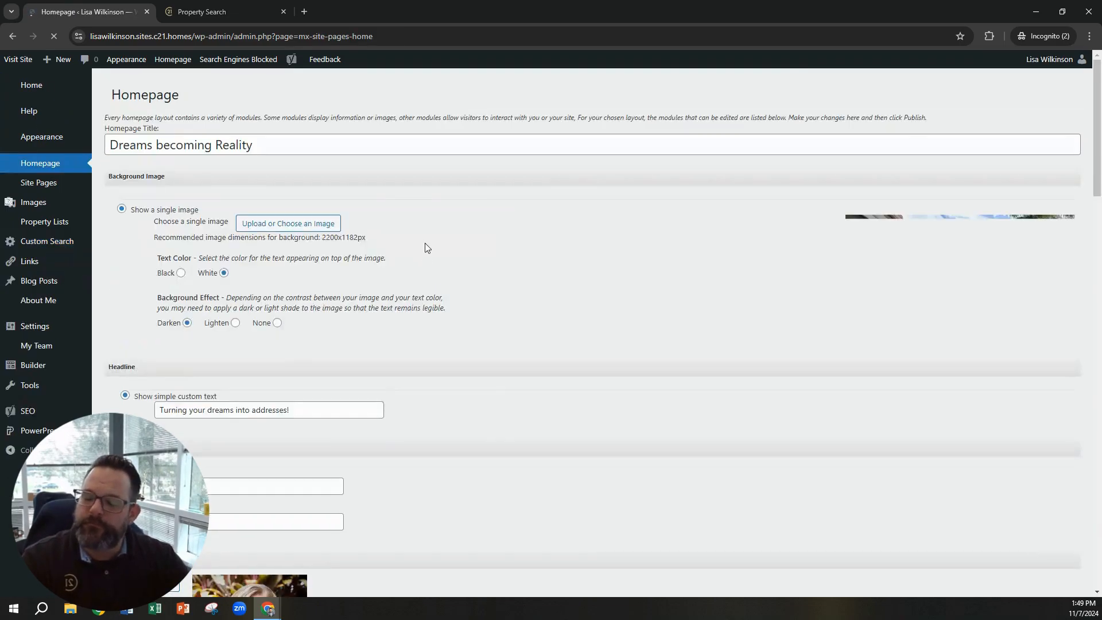
scroll(492, 371, down, 14)
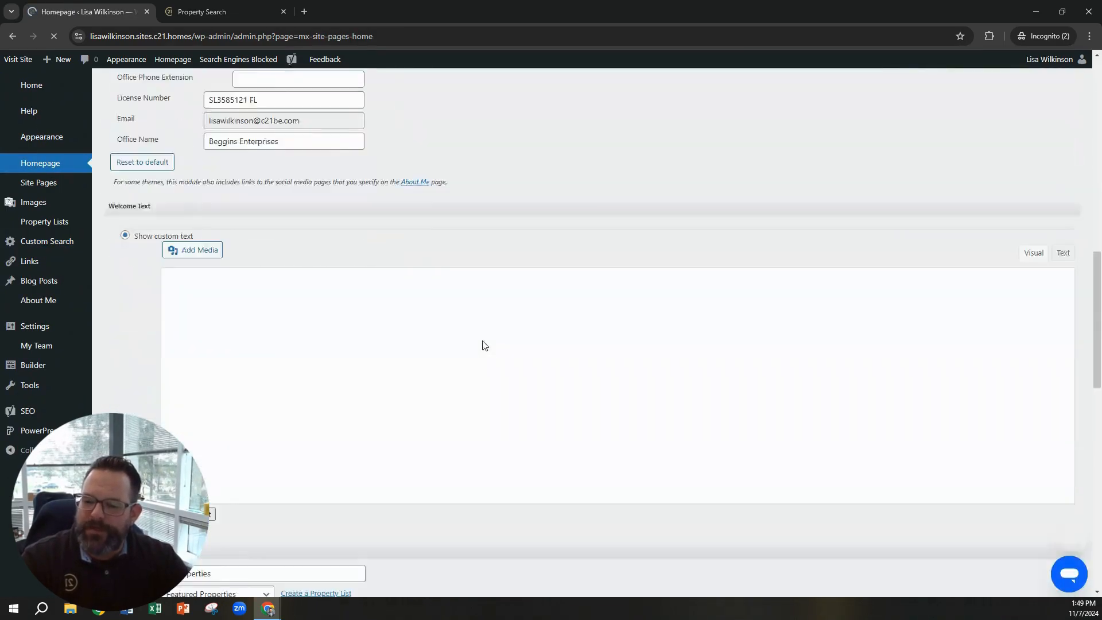
scroll(469, 337, down, 6)
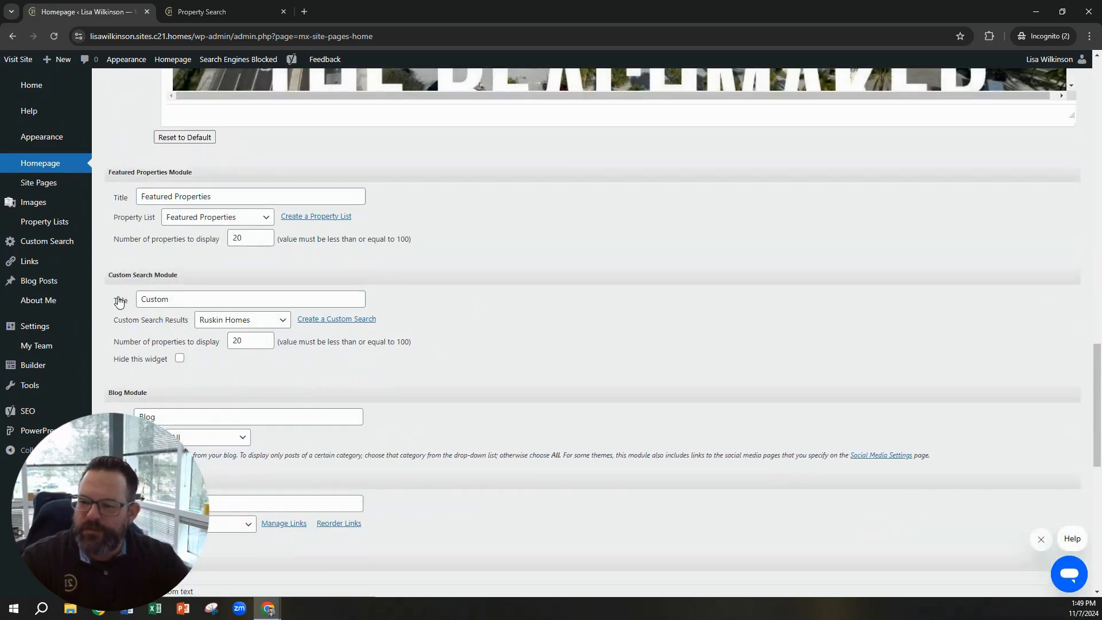
drag(175, 300, 121, 306)
text(Apollo Beach Waterfront)
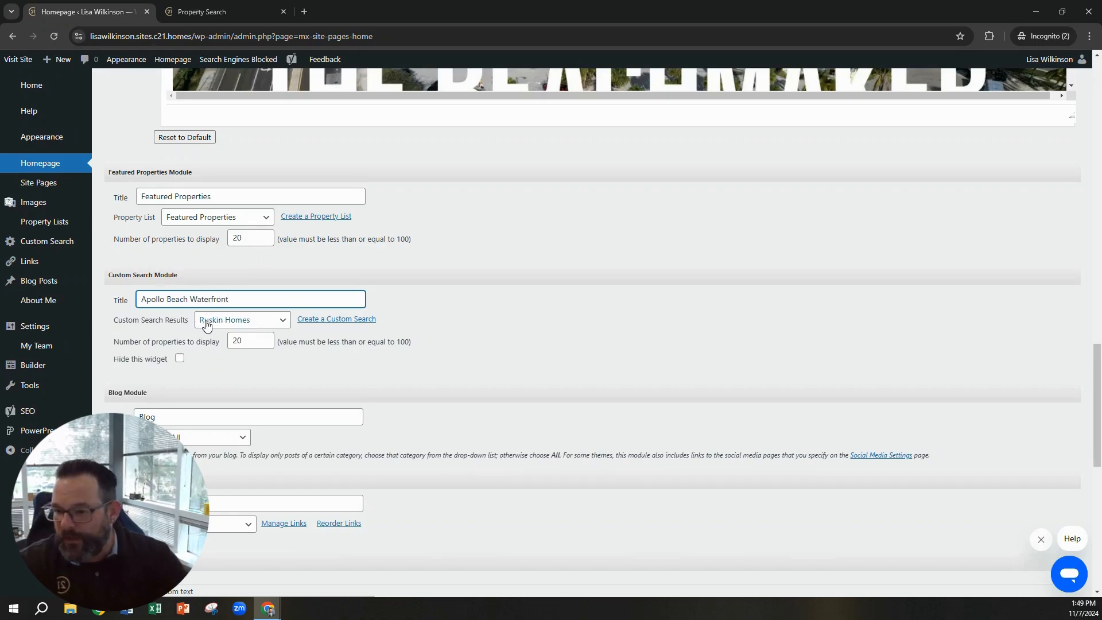
click(283, 321)
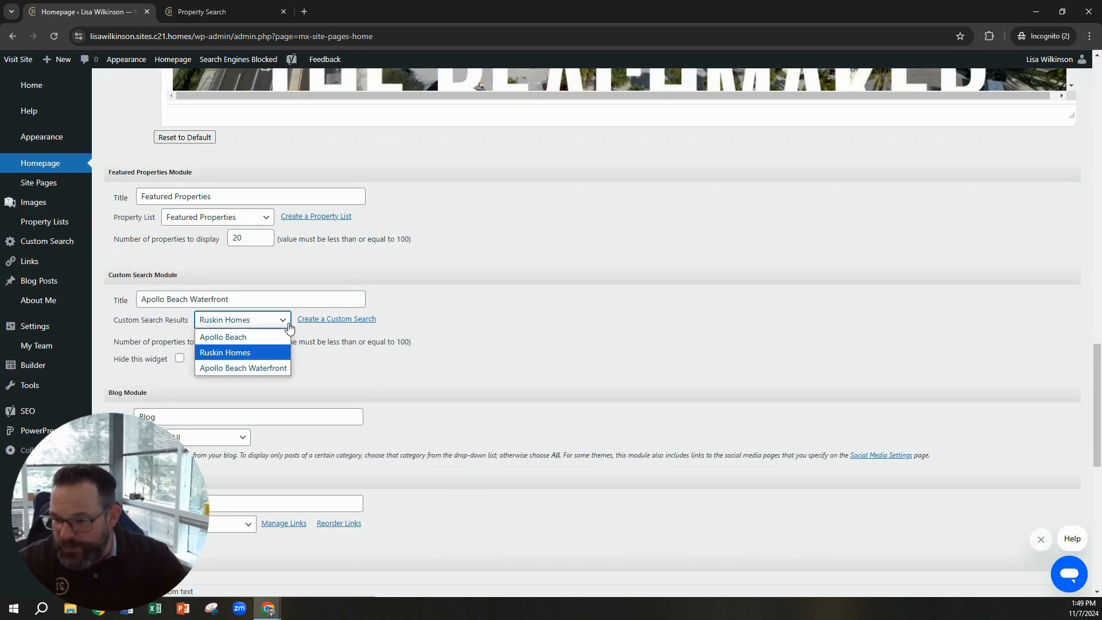
click(260, 370)
Publish the updated Homepage settings
scroll(248, 415, down, 6)
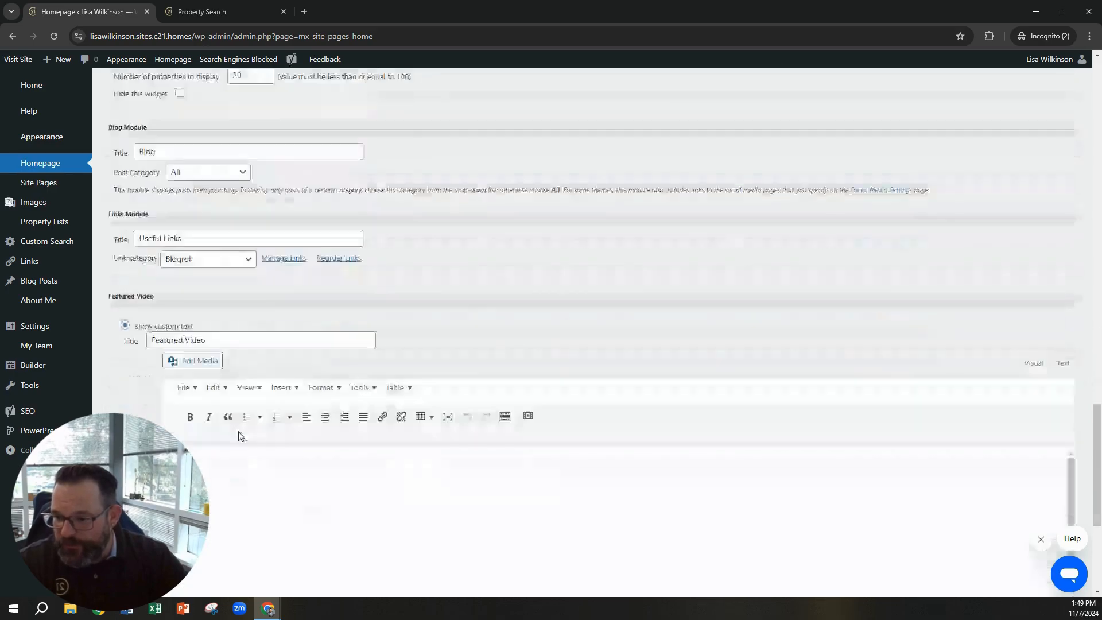
scroll(242, 430, down, 3)
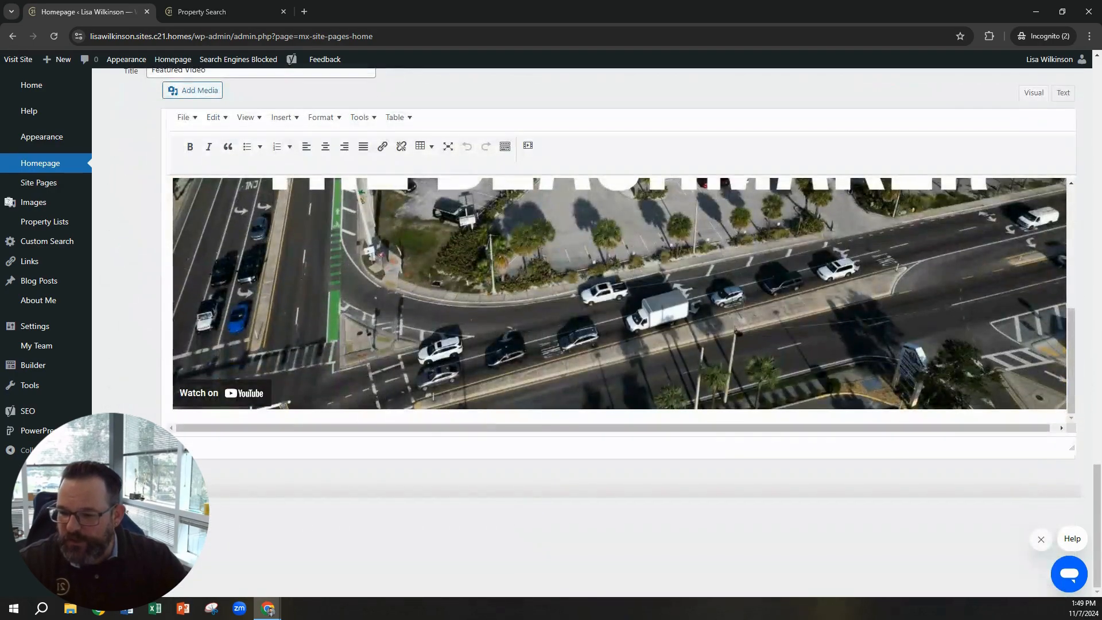
click(136, 491)
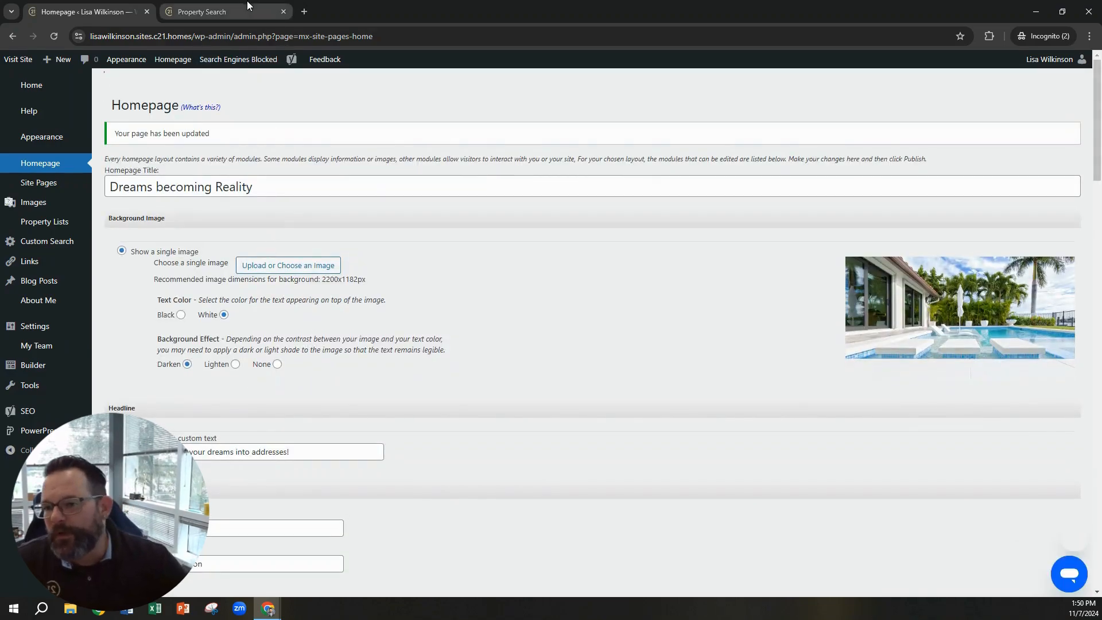
Check the Apollo Beach Waterfront listings module on the public site's homepage and minimize the browser
click(235, 3)
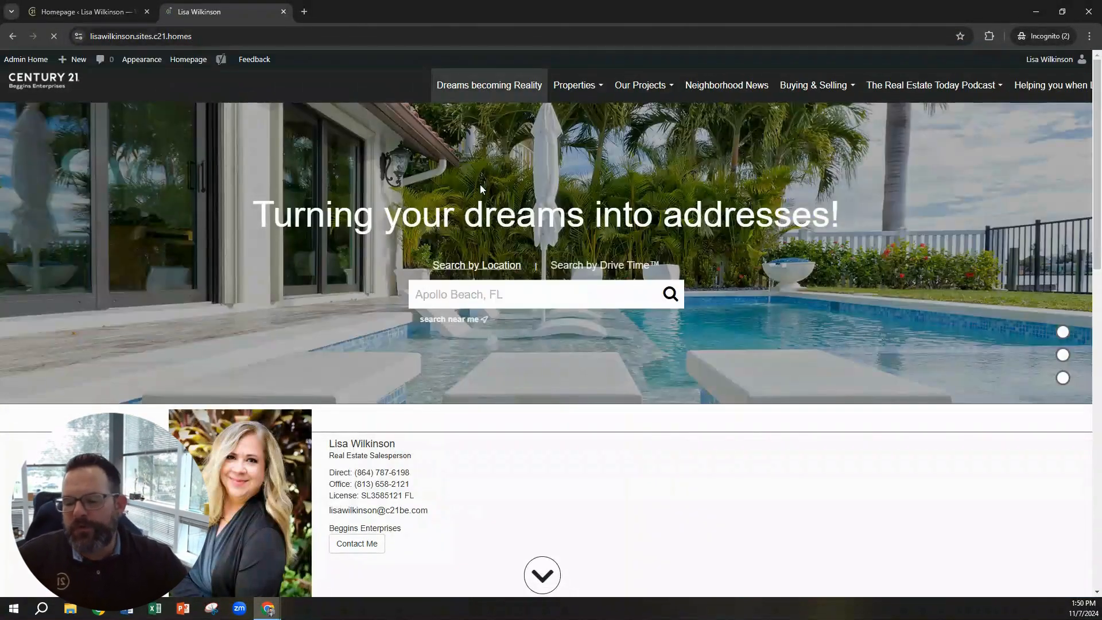
scroll(630, 273, down, 10)
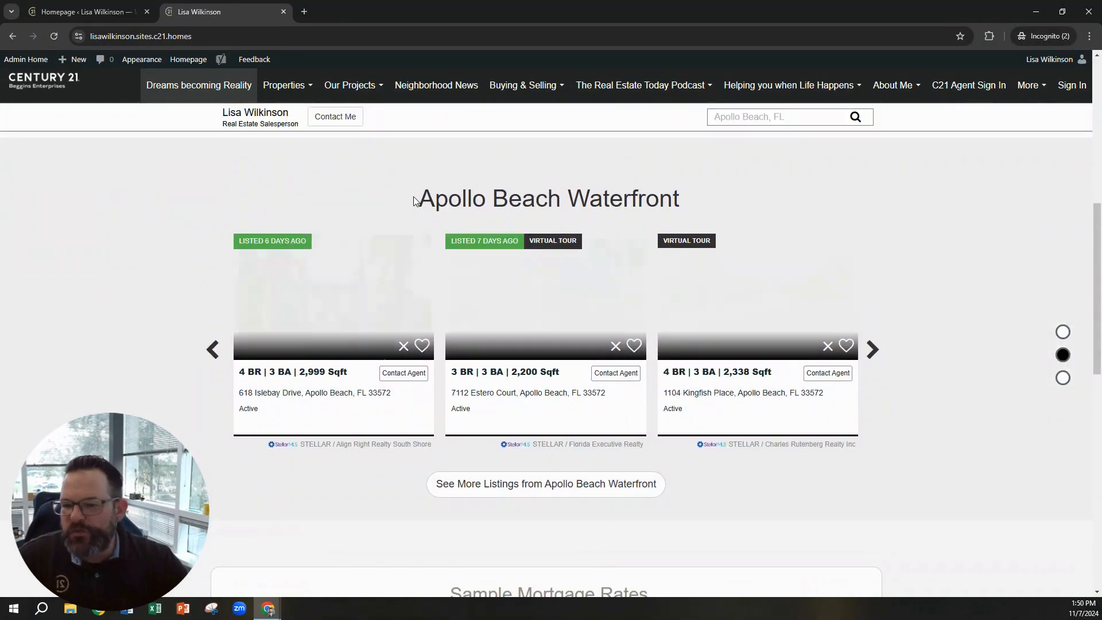
drag(415, 201, 674, 207)
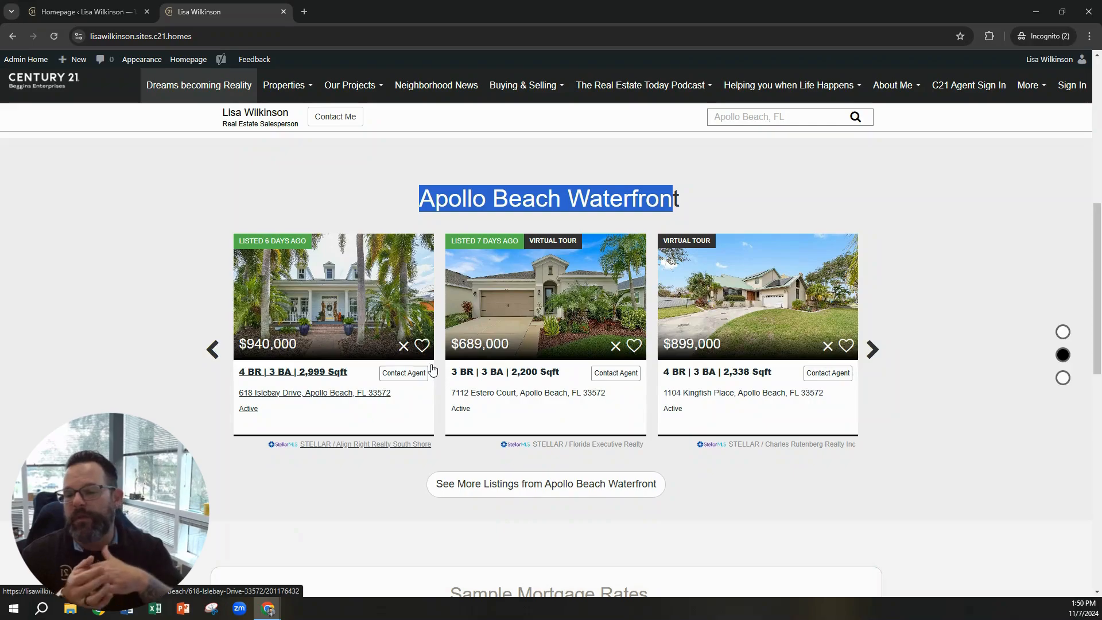
click(1037, 11)
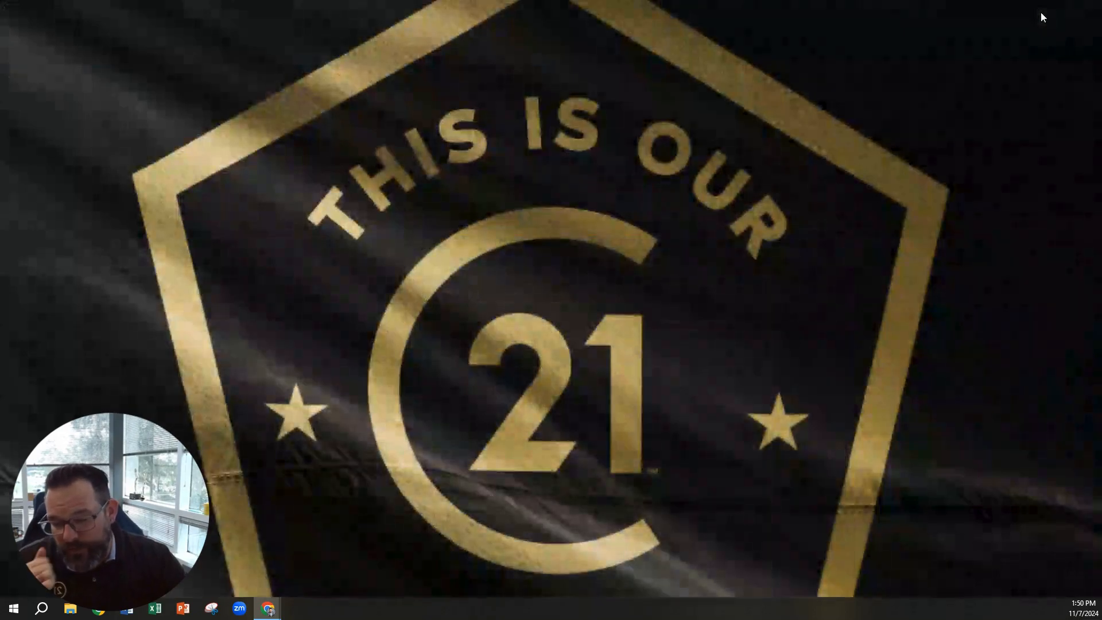